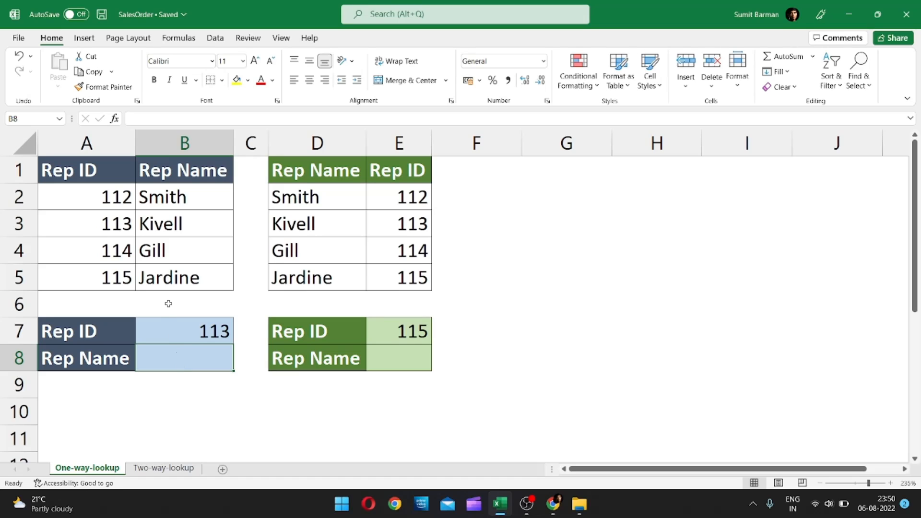
{"action": "left_click", "coordinate": [102, 142]}
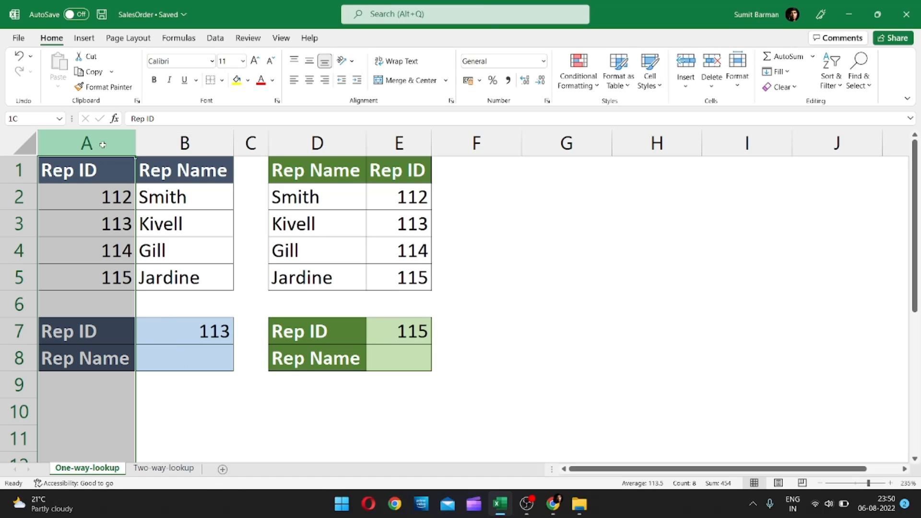
{"action": "left_click", "coordinate": [198, 140]}
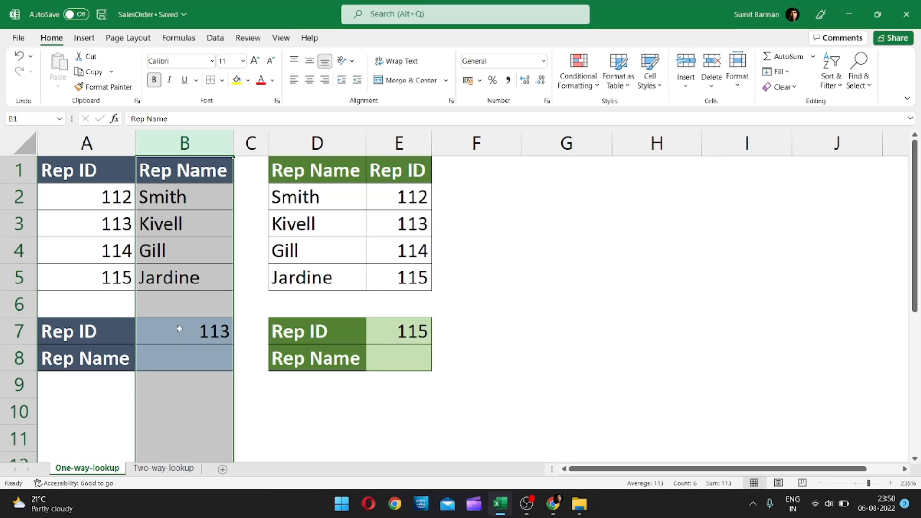
{"action": "left_click", "coordinate": [174, 357]}
{"action": "type", "text": "=vl"}
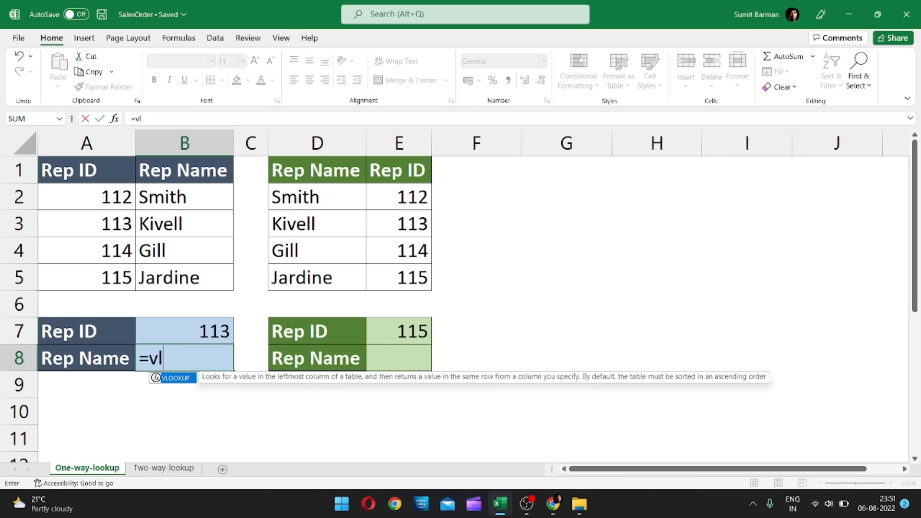
{"action": "key", "text": "Tab"}
{"action": "left_click", "coordinate": [180, 331]}
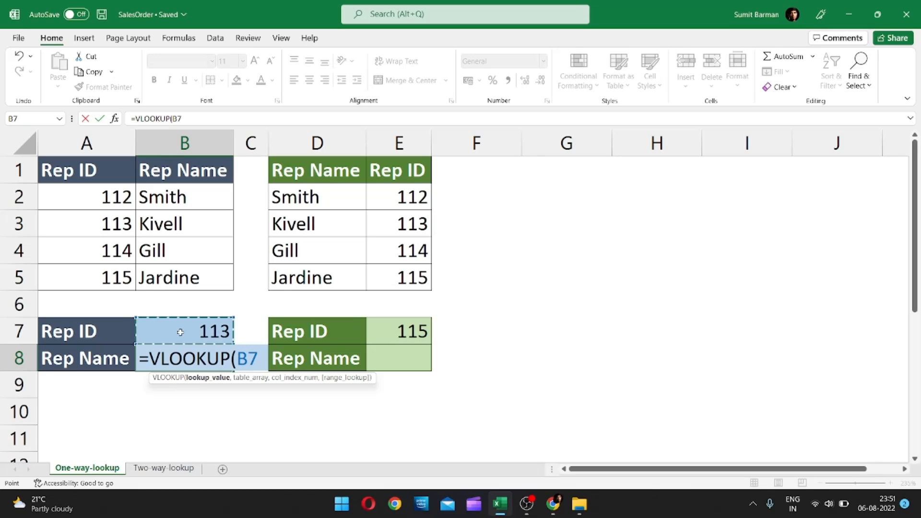
{"action": "type", "text": ","}
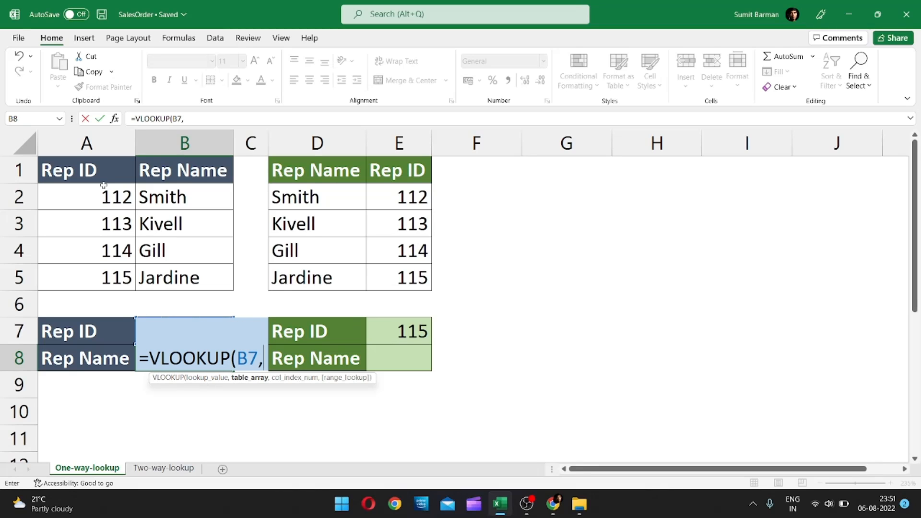
{"action": "left_click_drag", "start_coordinate": [102, 203], "coordinate": [161, 269]}
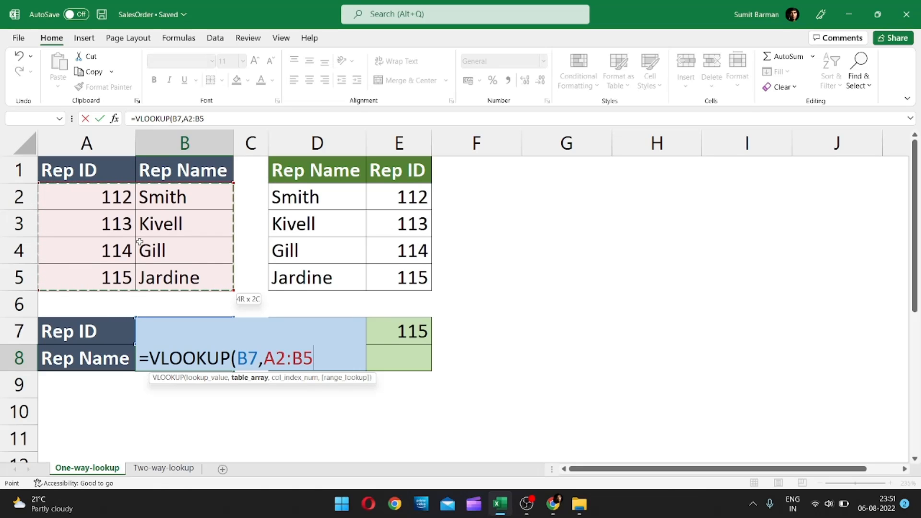
{"action": "key", "text": "Escape"}
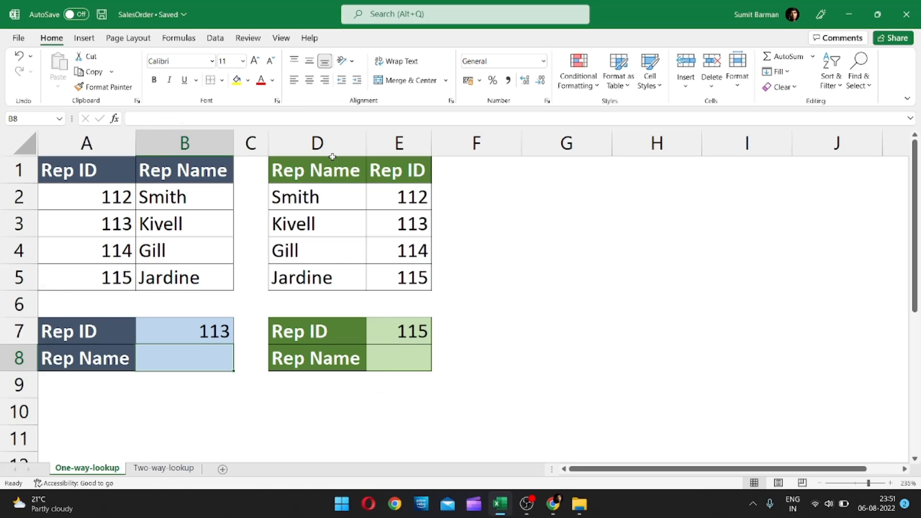
{"action": "left_click", "coordinate": [317, 358]}
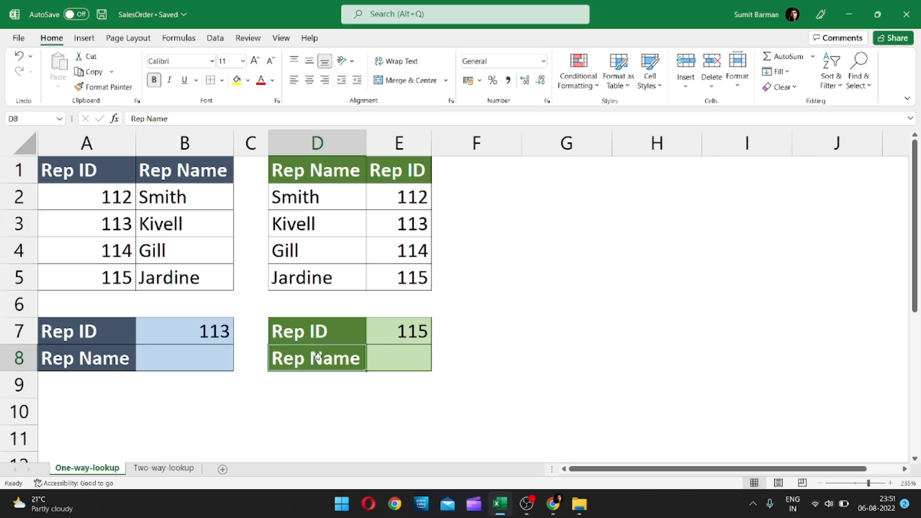
{"action": "left_click", "coordinate": [319, 142]}
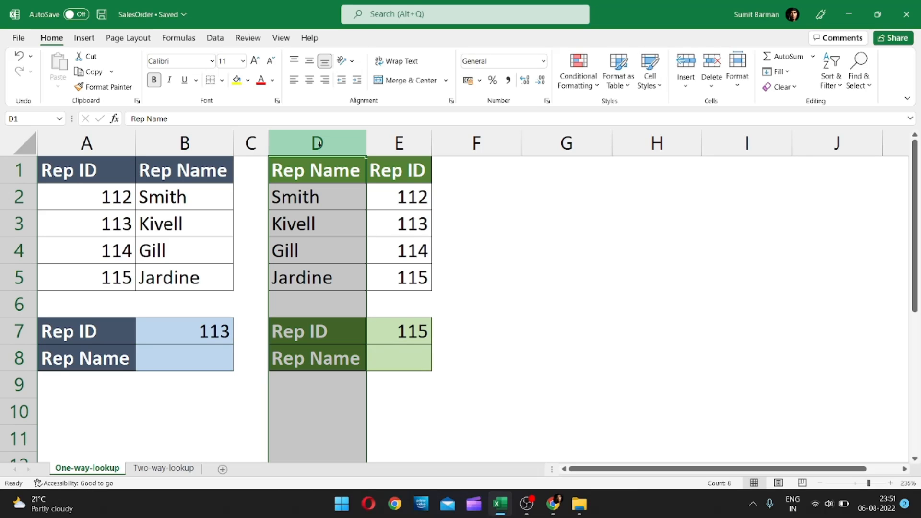
{"action": "left_click", "coordinate": [333, 336]}
{"action": "left_click", "coordinate": [404, 144]}
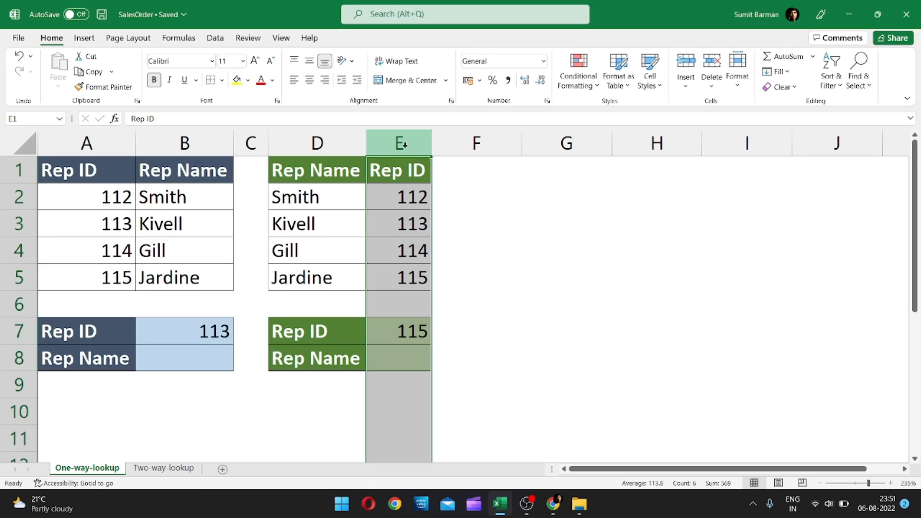
Try looking up the rep name in E8 with the formula =VLOOKUP(E7,D2:E5,1,FALSE).
{"action": "left_click", "coordinate": [391, 350]}
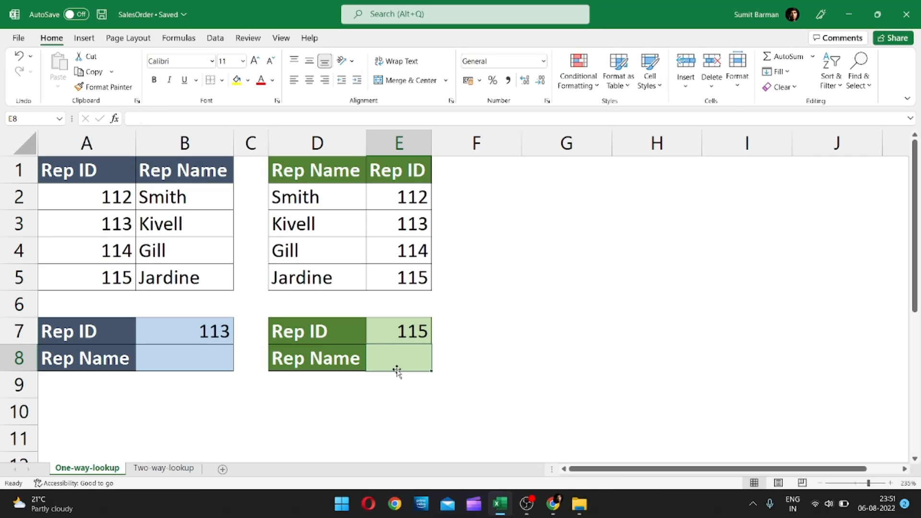
{"action": "type", "text": "="}
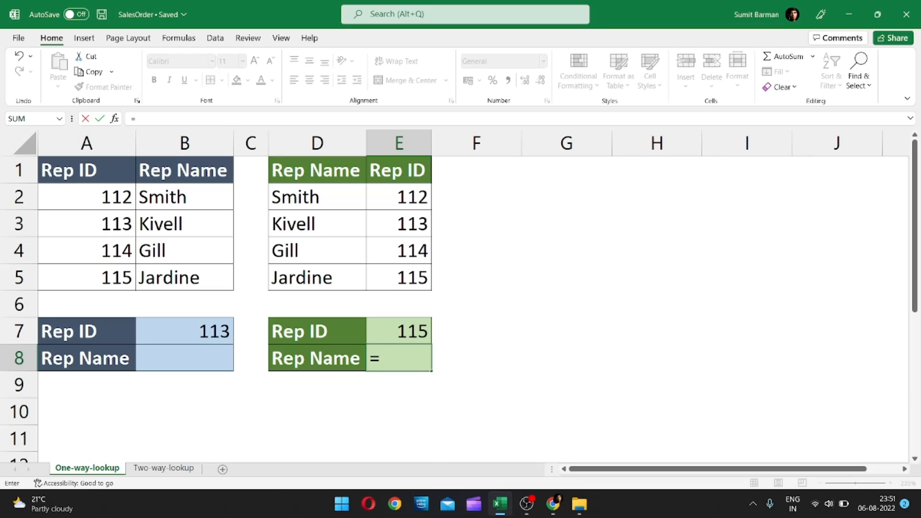
{"action": "type", "text": "vlo"}
{"action": "key", "text": "Tab"}
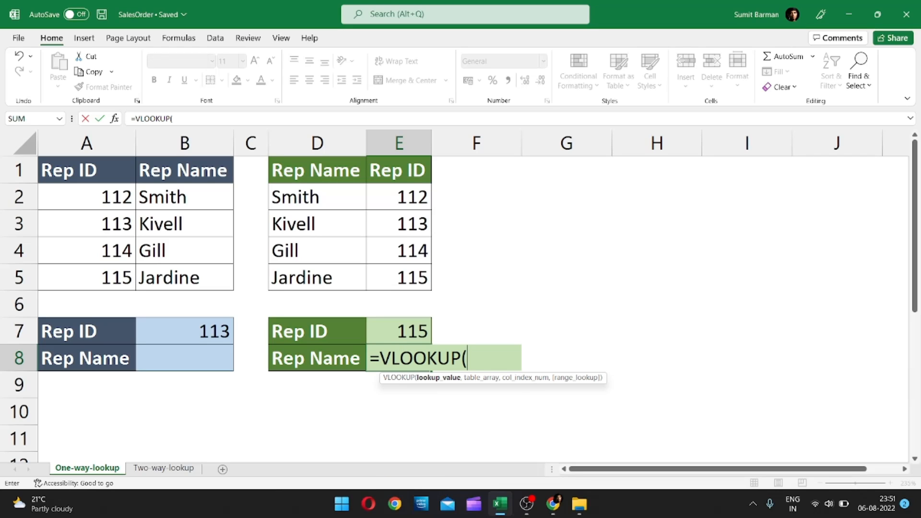
{"action": "key", "text": "Up"}
{"action": "type", "text": ","}
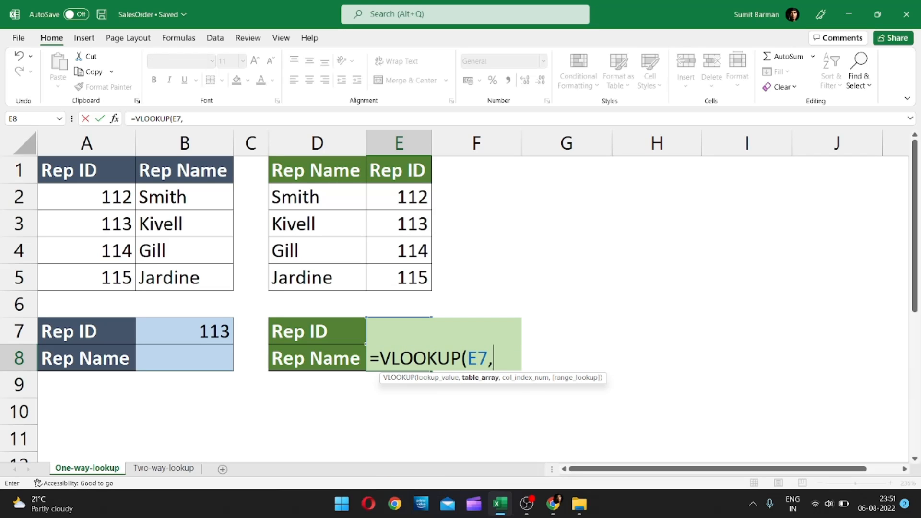
{"action": "left_click_drag", "start_coordinate": [315, 197], "coordinate": [394, 275]}
{"action": "type", "text": ","}
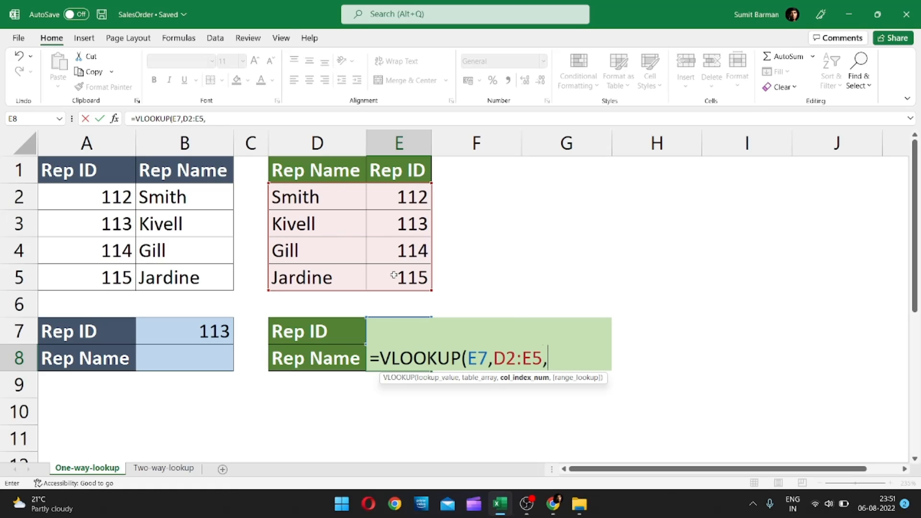
{"action": "type", "text": "1,m"}
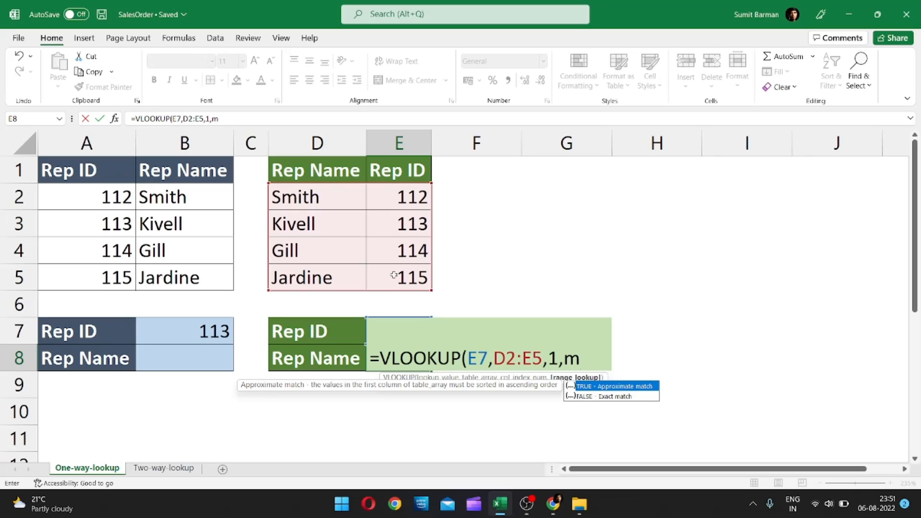
{"action": "key", "text": "Down"}
{"action": "key", "text": "Tab"}
{"action": "type", "text": ")"}
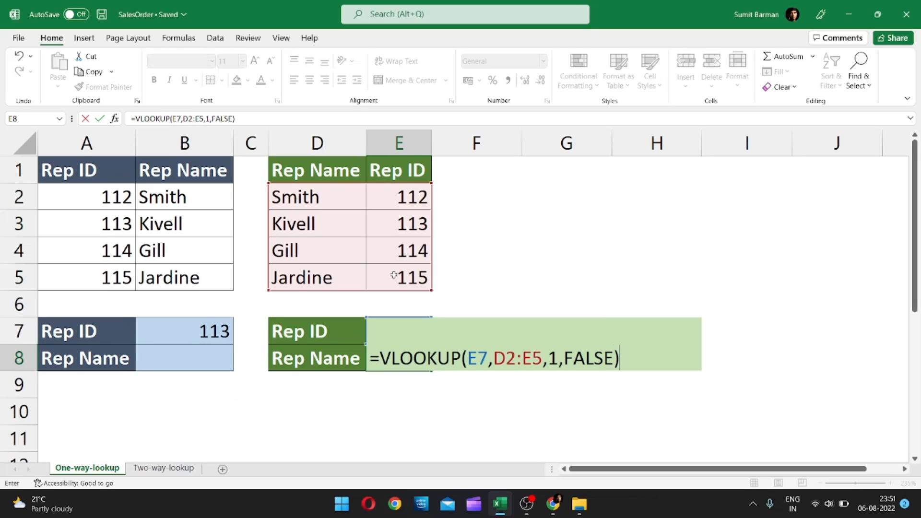
{"action": "key", "text": "ctrl+Return"}
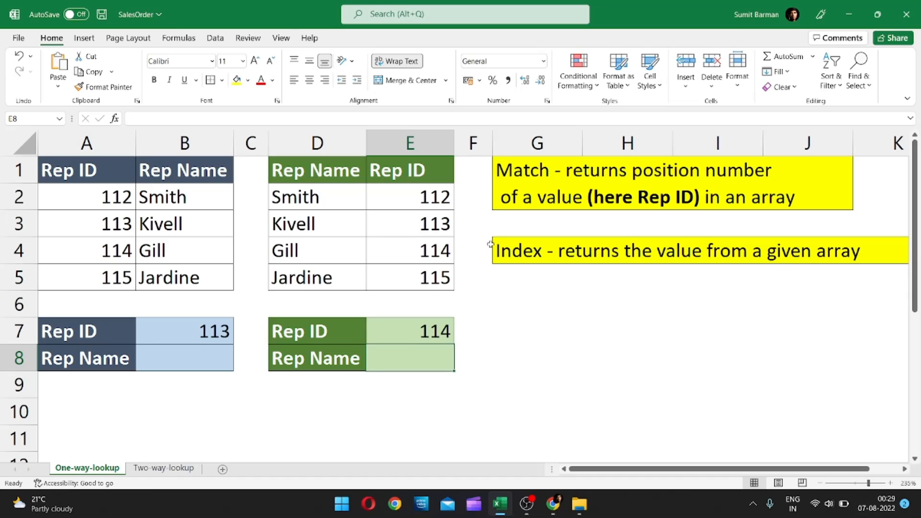
Enter =MATCH(E7,E2:E5,0) in E8 to find the position of the Rep ID with an exact match.
{"action": "left_click", "coordinate": [525, 182]}
{"action": "left_click", "coordinate": [520, 254]}
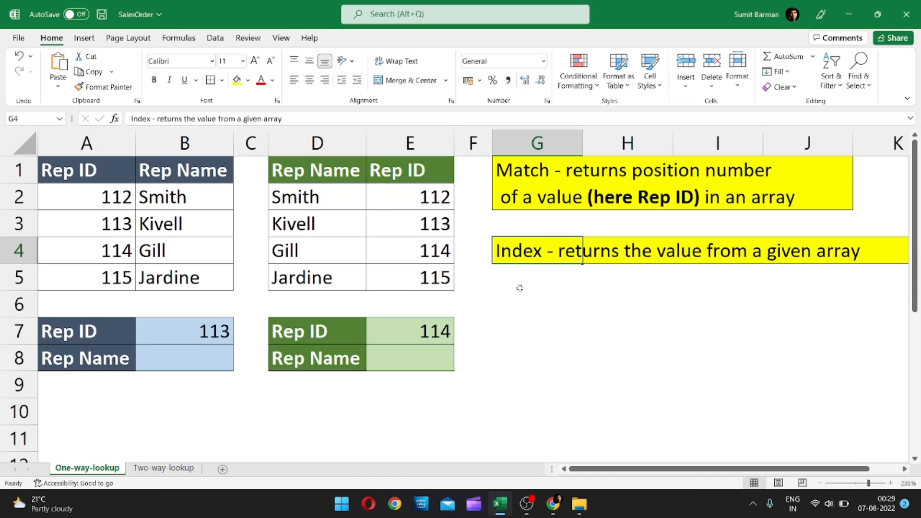
{"action": "left_click", "coordinate": [403, 361]}
{"action": "type", "text": "=MATCH("}
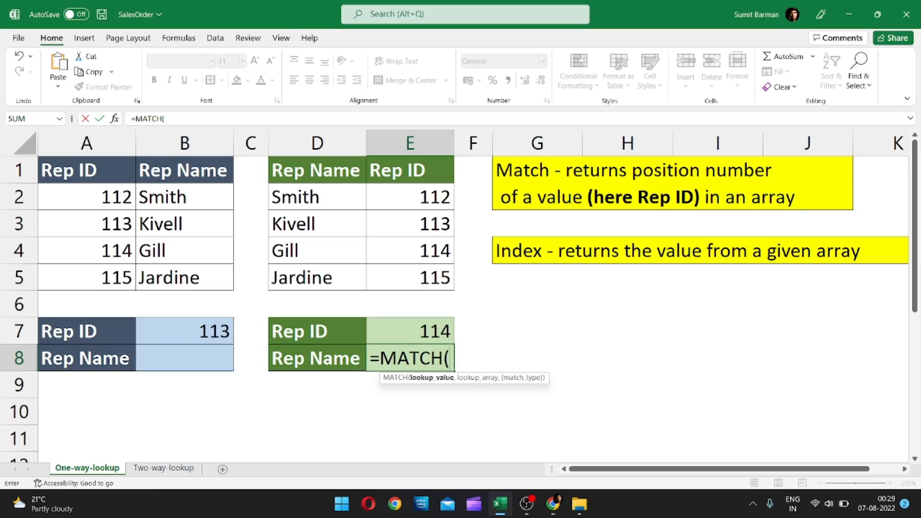
{"action": "left_click", "coordinate": [422, 334]}
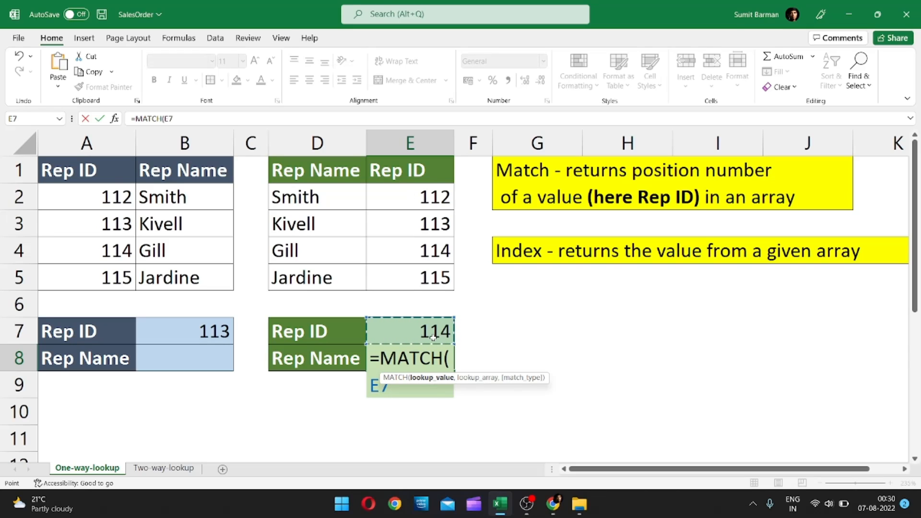
{"action": "type", "text": ","}
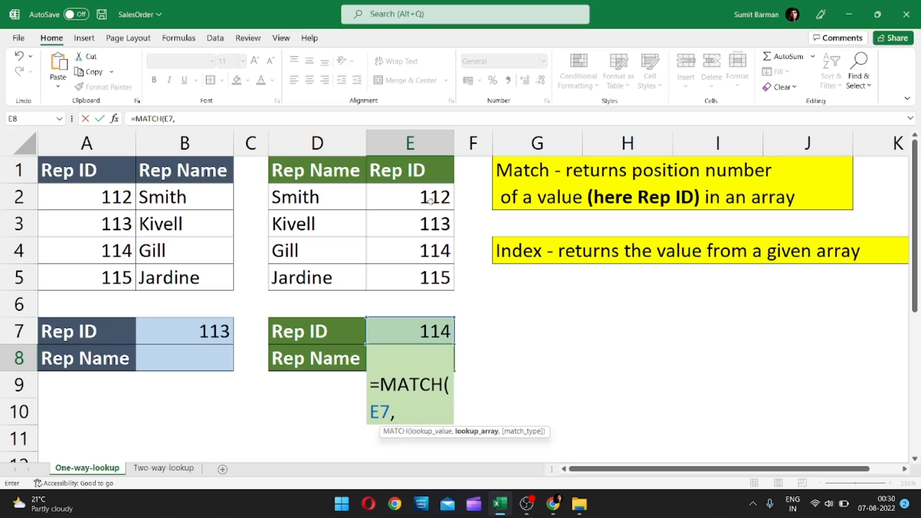
{"action": "left_click_drag", "start_coordinate": [433, 191], "coordinate": [438, 277]}
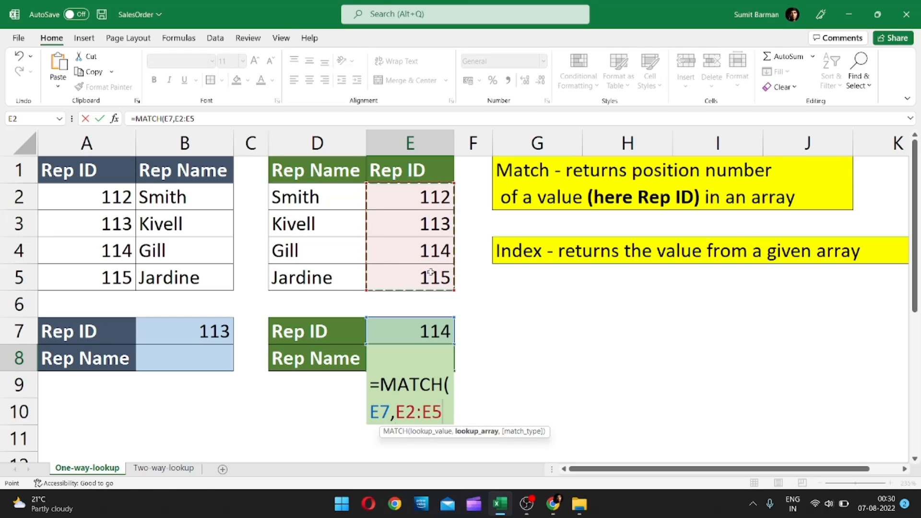
{"action": "type", "text": ","}
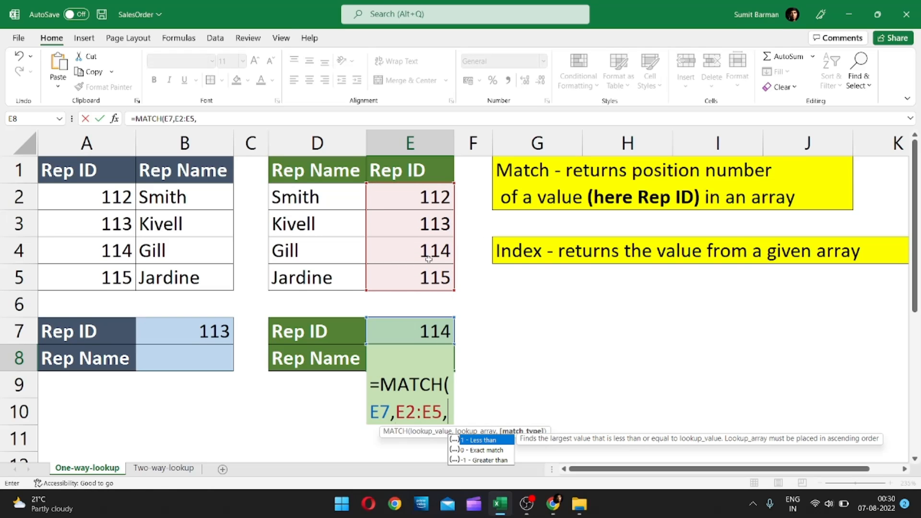
{"action": "key", "text": "Down"}
{"action": "key", "text": "Tab"}
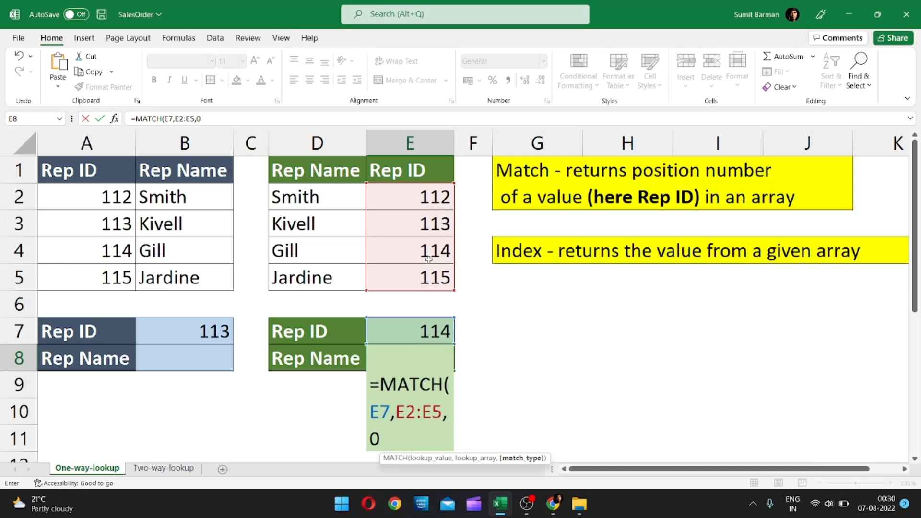
{"action": "type", "text": ")"}
{"action": "key", "text": "Return"}
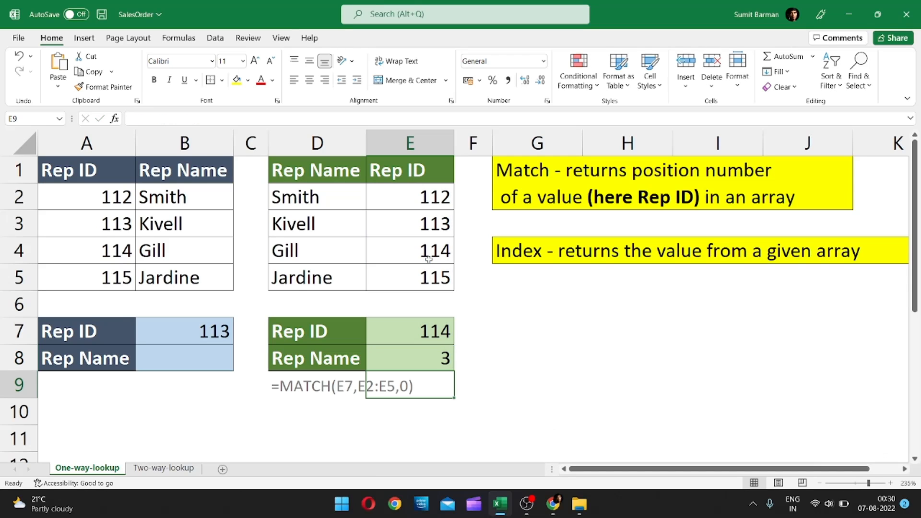
Change the Rep ID in E7 to 115 using its list of allowed values.
{"action": "left_click", "coordinate": [410, 335]}
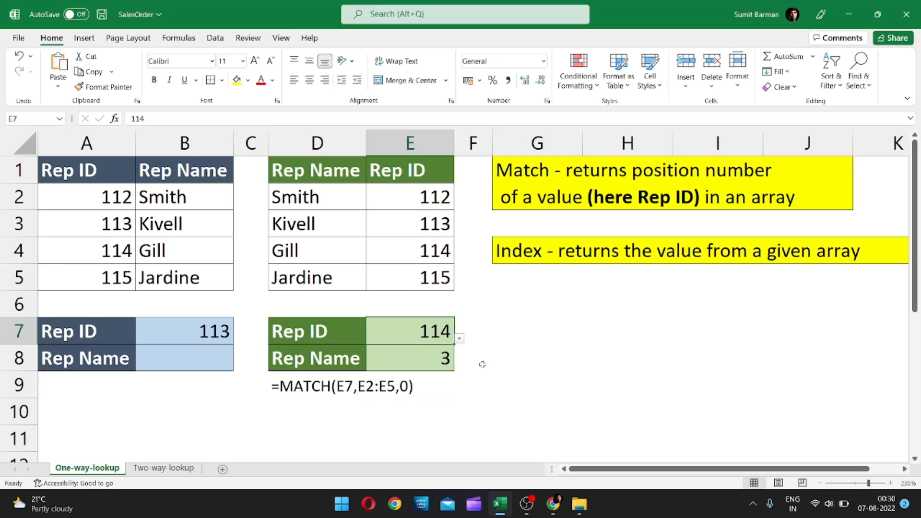
{"action": "left_click", "coordinate": [460, 339]}
{"action": "left_click", "coordinate": [388, 413]}
{"action": "left_click_drag", "start_coordinate": [323, 197], "coordinate": [330, 271]}
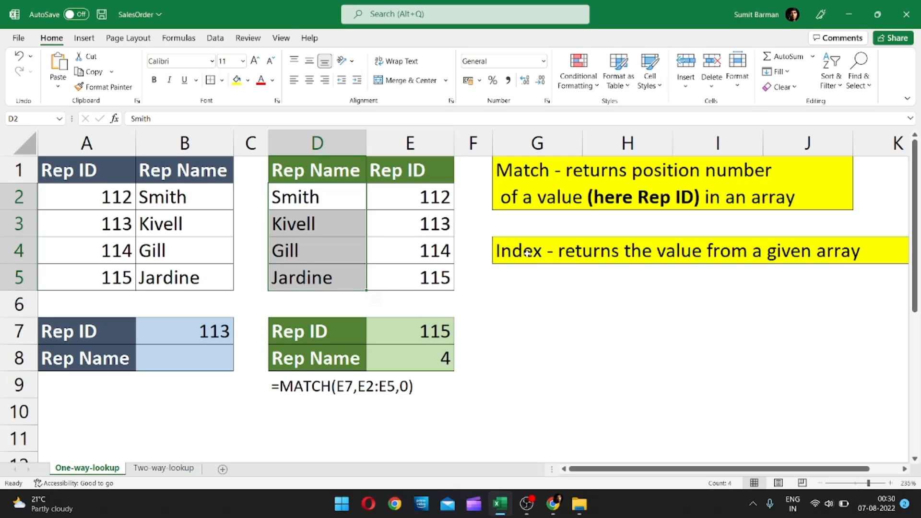
{"action": "left_click", "coordinate": [527, 175]}
{"action": "left_click", "coordinate": [527, 252]}
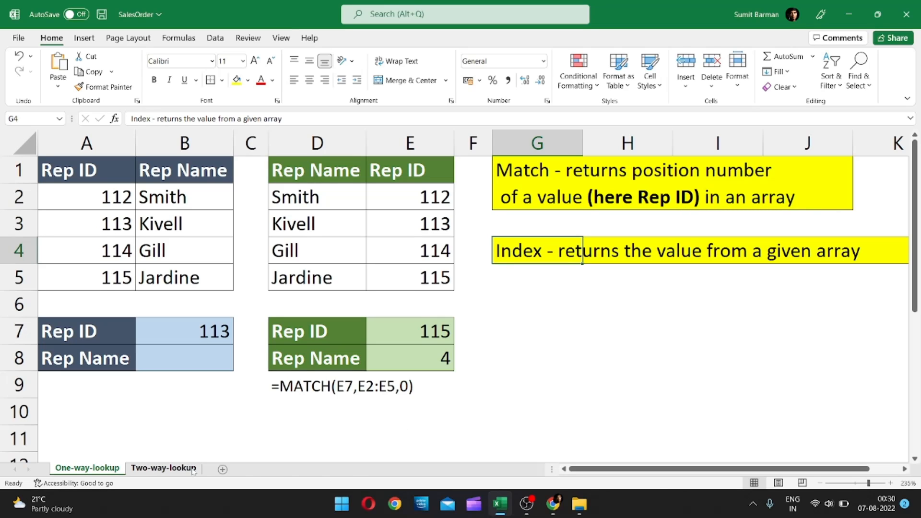
Replace the formula in E8 with =INDEX(D2:D5,MATCH(E7,E2:E5,0)) to return the rep name for the Rep ID.
{"action": "left_click", "coordinate": [423, 364]}
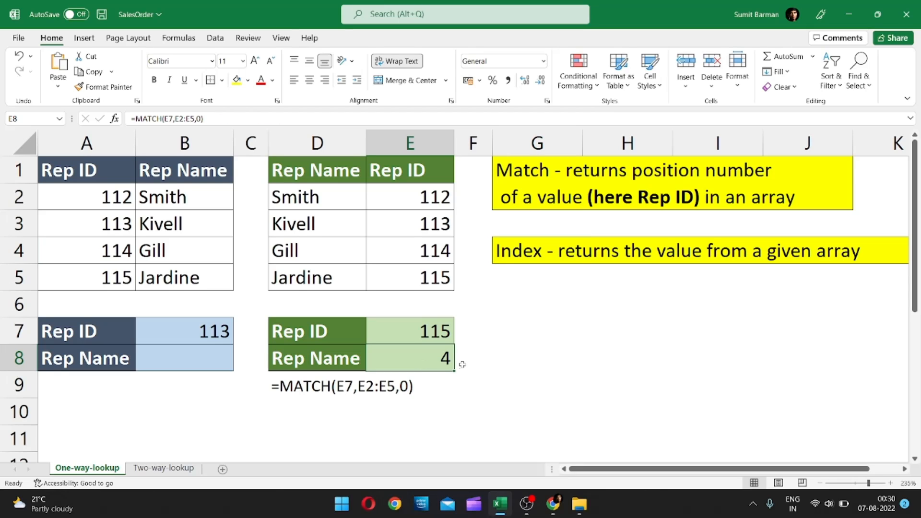
{"action": "type", "text": "=inde"}
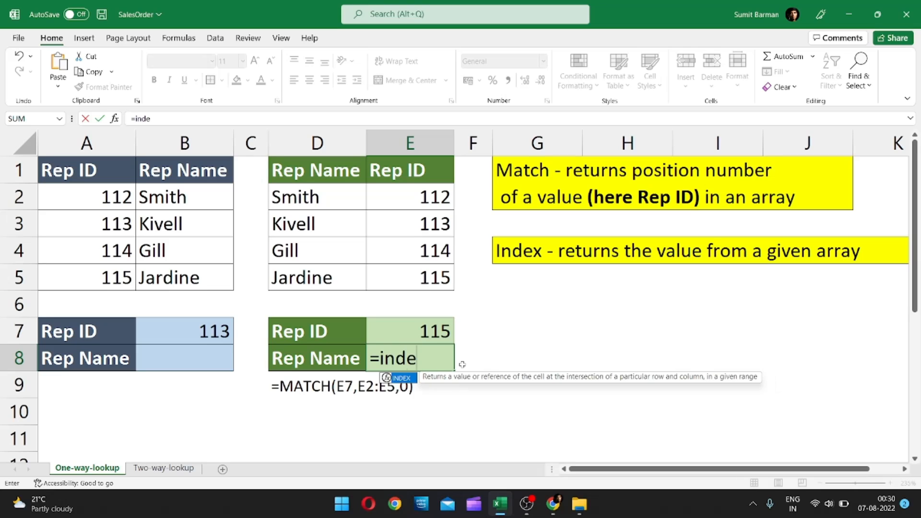
{"action": "key", "text": "Tab"}
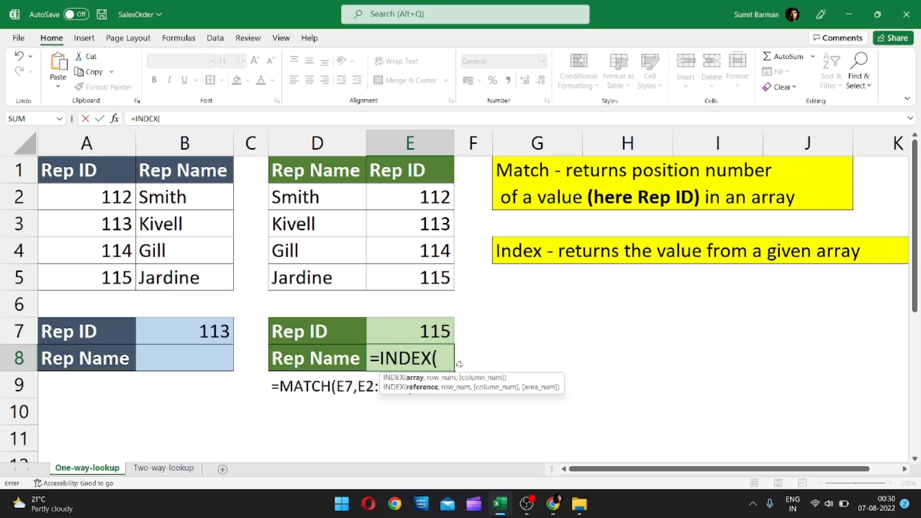
{"action": "left_click_drag", "start_coordinate": [333, 200], "coordinate": [325, 281]}
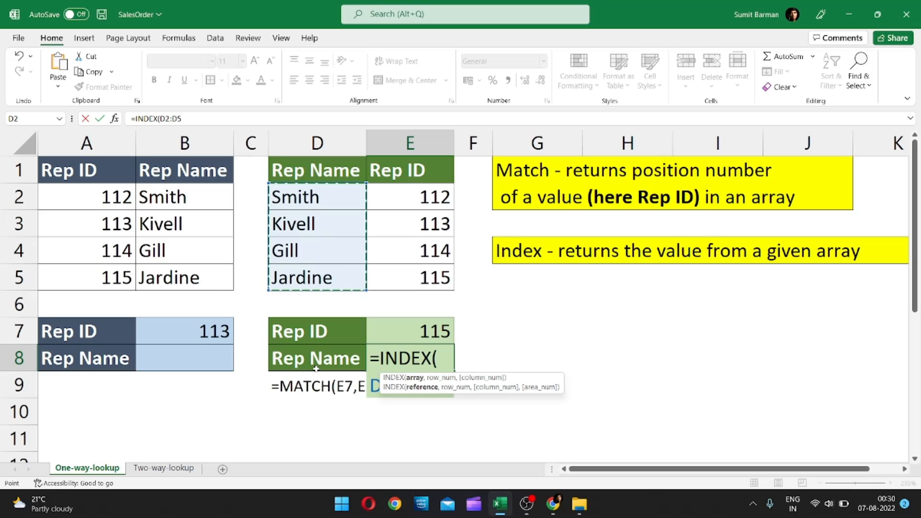
{"action": "type", "text": ","}
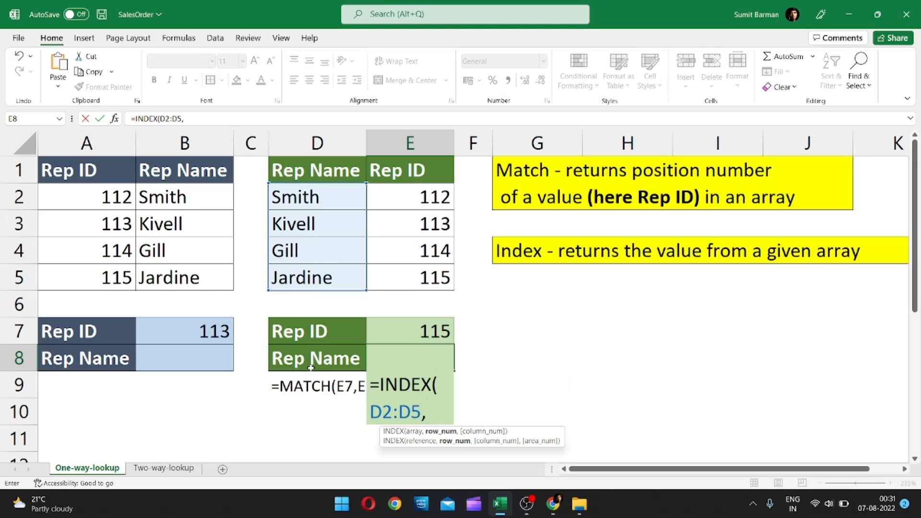
{"action": "type", "text": "MATCH(E7,E2:E5,0)"}
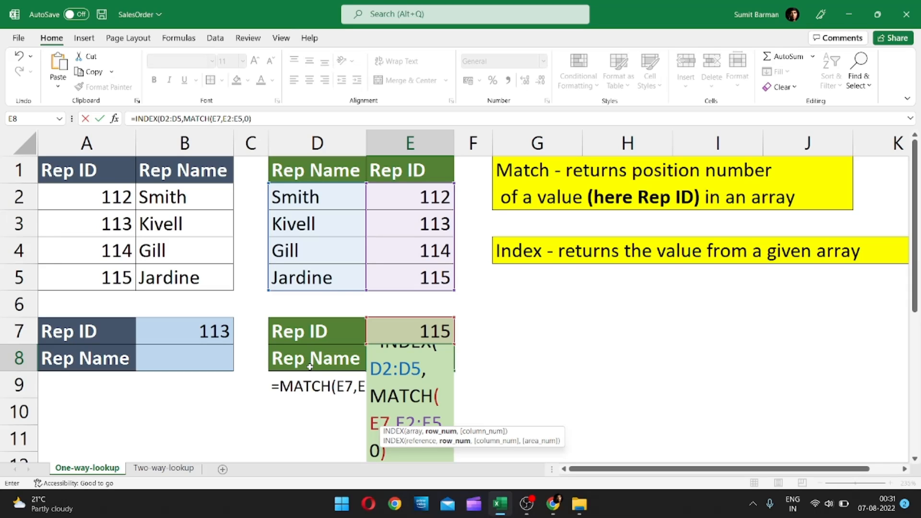
{"action": "type", "text": ")"}
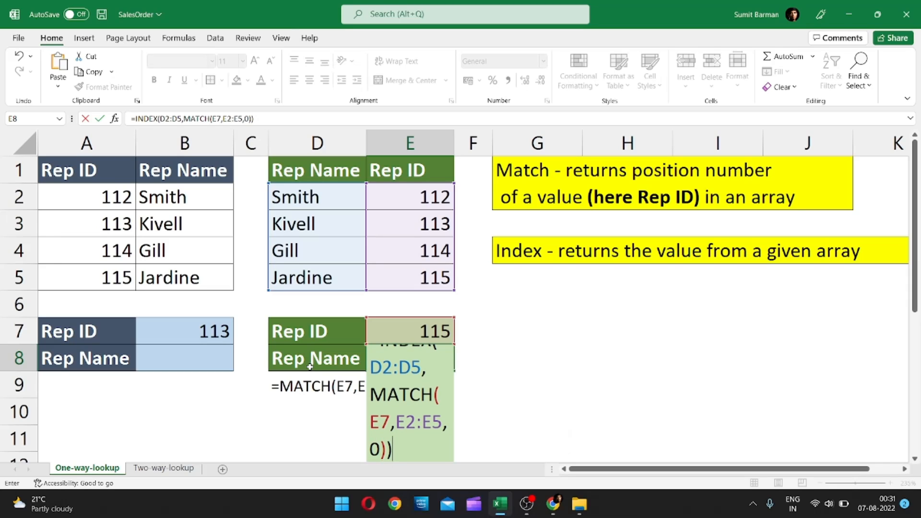
{"action": "key", "text": "Return"}
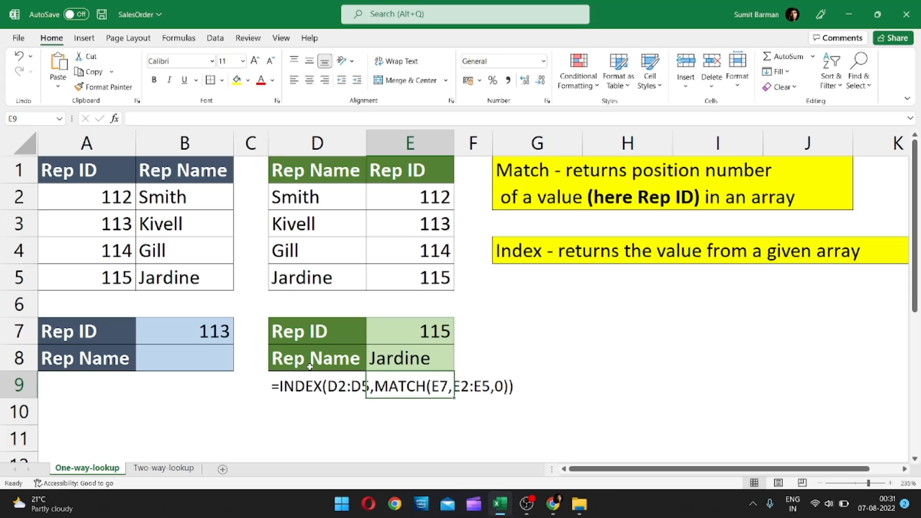
Set the Rep ID in E7 to 114 from its list of allowed values and check E8 against the matching table row.
{"action": "left_click", "coordinate": [382, 354]}
{"action": "left_click", "coordinate": [435, 336]}
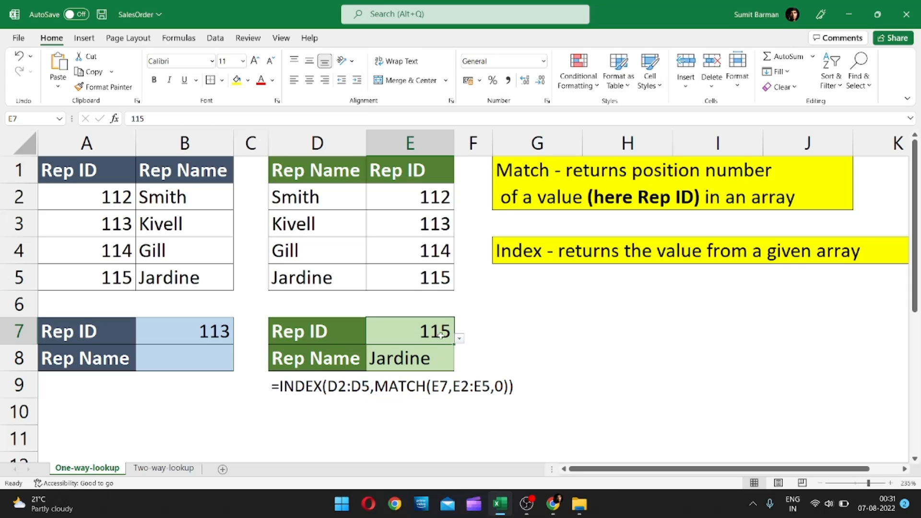
{"action": "left_click", "coordinate": [460, 338]}
{"action": "left_click", "coordinate": [367, 394]}
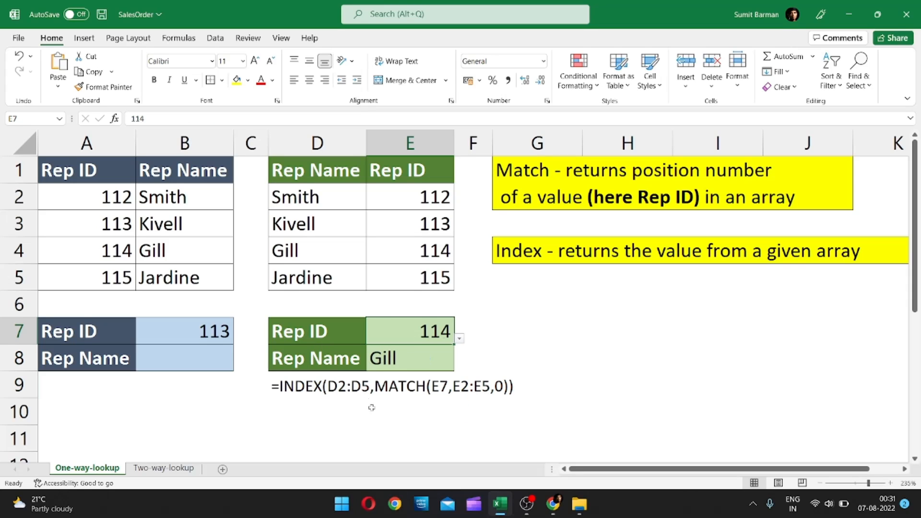
{"action": "left_click", "coordinate": [425, 247]}
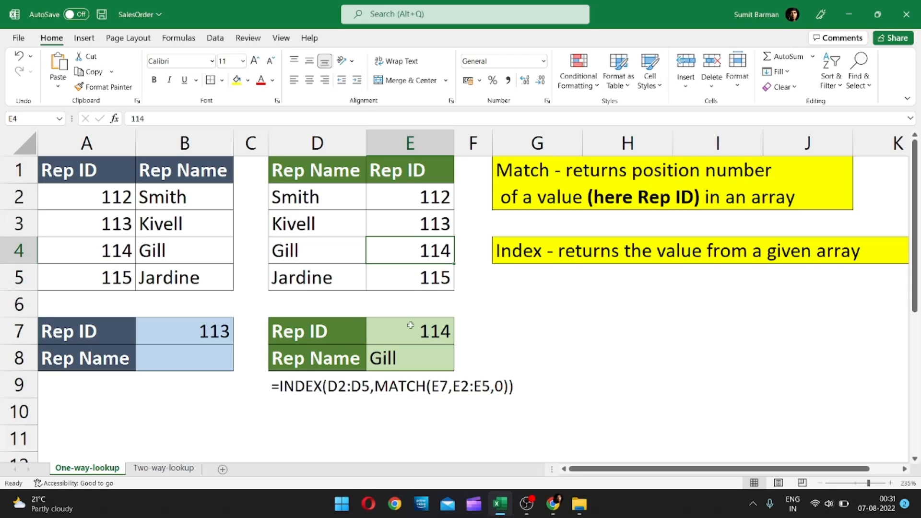
{"action": "left_click", "coordinate": [323, 256]}
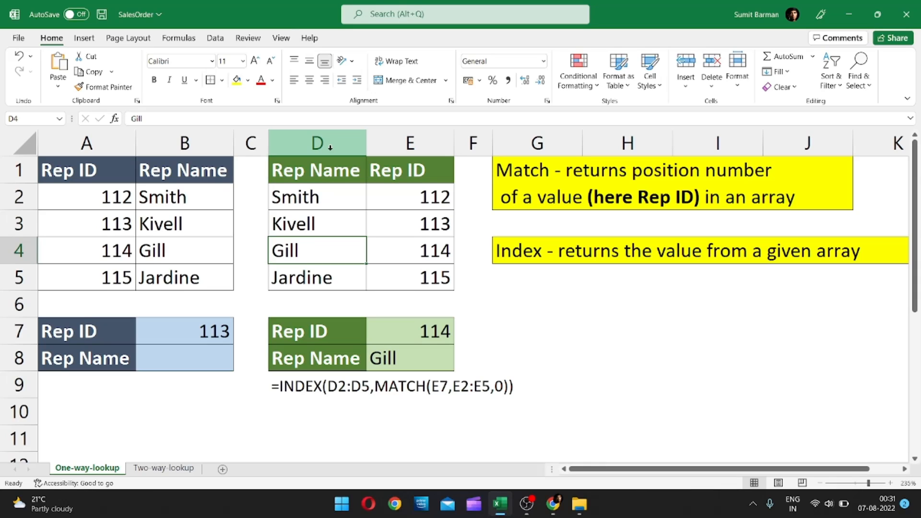
{"action": "left_click", "coordinate": [405, 362]}
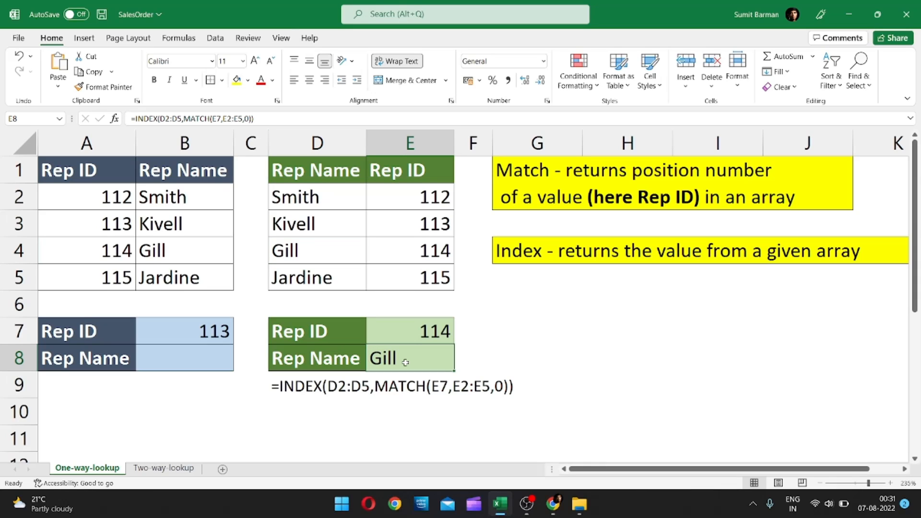
Switch to the Two-way-lookup sheet and review its Reps/Region Sales table and the lookup labels below it.
{"action": "left_click", "coordinate": [170, 471]}
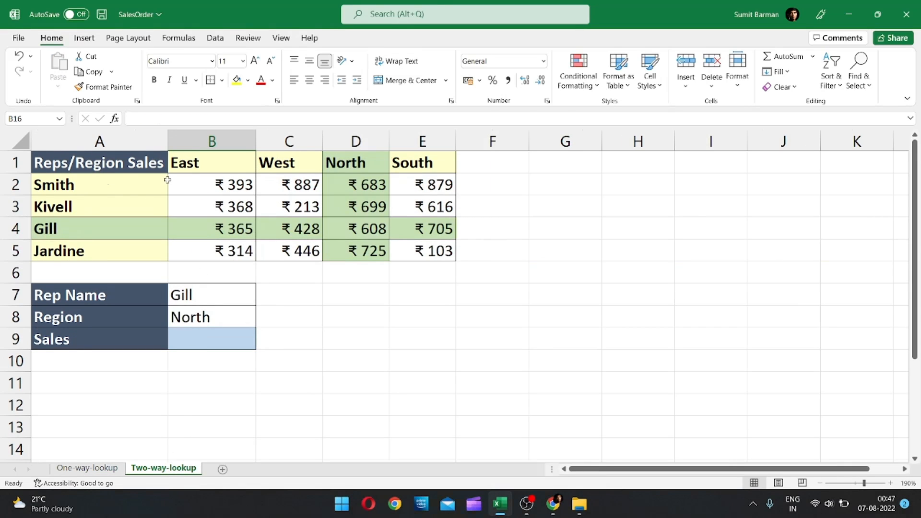
{"action": "left_click", "coordinate": [112, 163]}
{"action": "key", "text": "ctrl+a"}
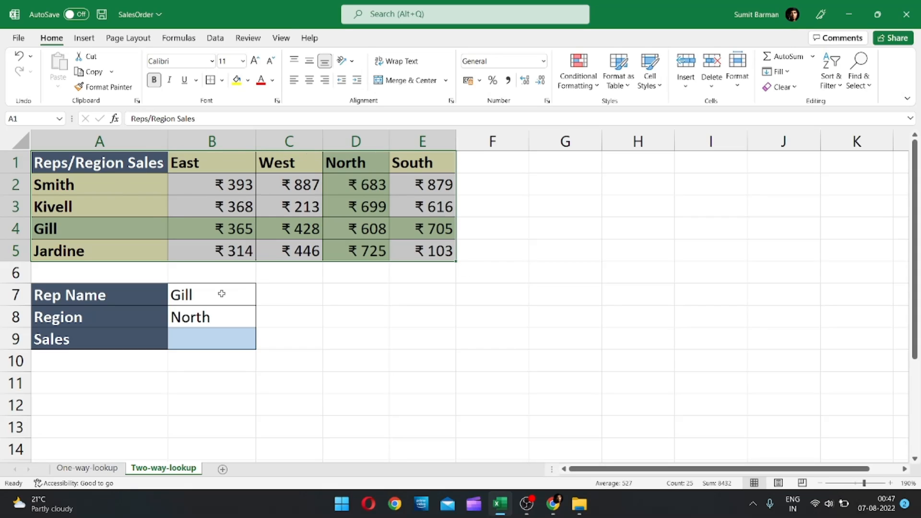
{"action": "left_click", "coordinate": [117, 296]}
{"action": "left_click", "coordinate": [126, 339]}
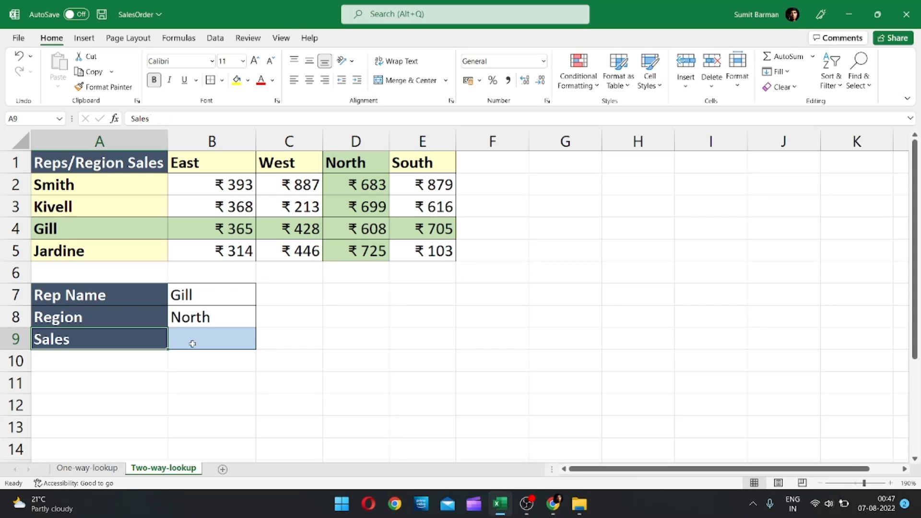
Begin an INDEX formula in the Sales cell B9 with the sales figures B2:E5 as its array.
{"action": "left_click", "coordinate": [191, 341]}
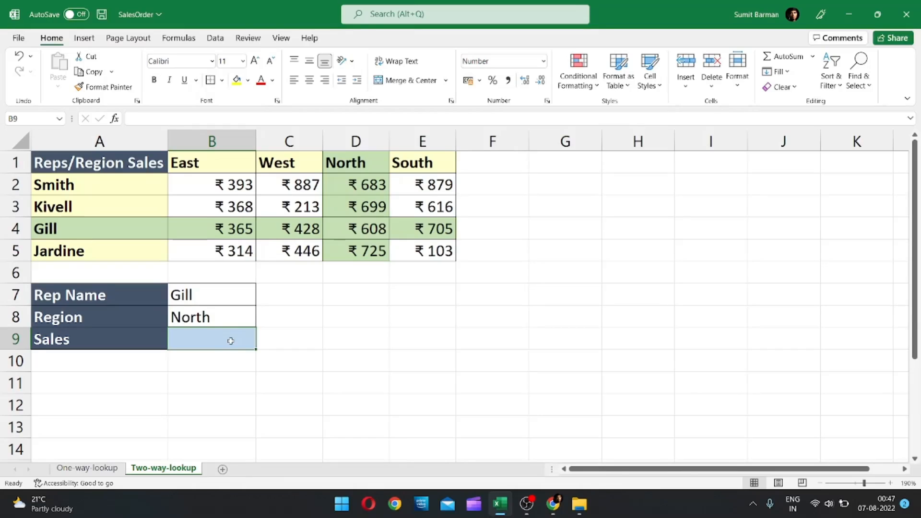
{"action": "type", "text": "=inde"}
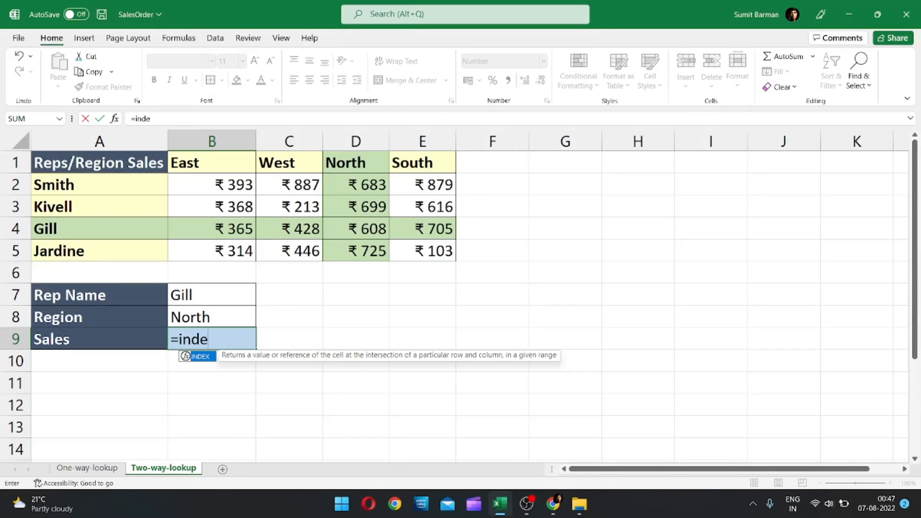
{"action": "key", "text": "Tab"}
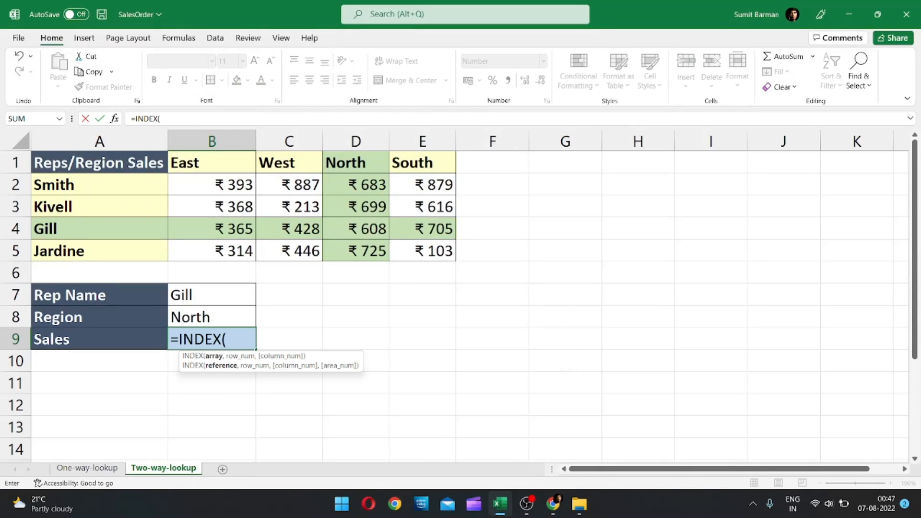
{"action": "left_click_drag", "start_coordinate": [232, 190], "coordinate": [419, 251]}
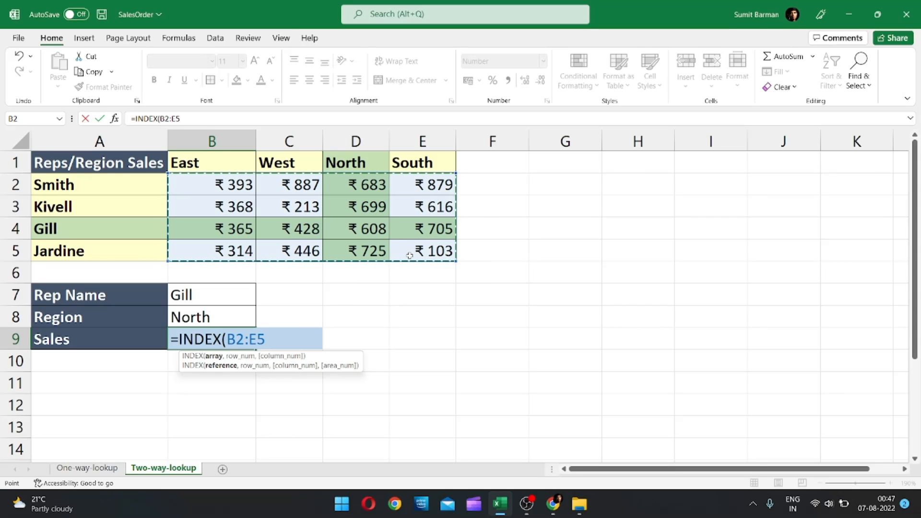
{"action": "type", "text": ","}
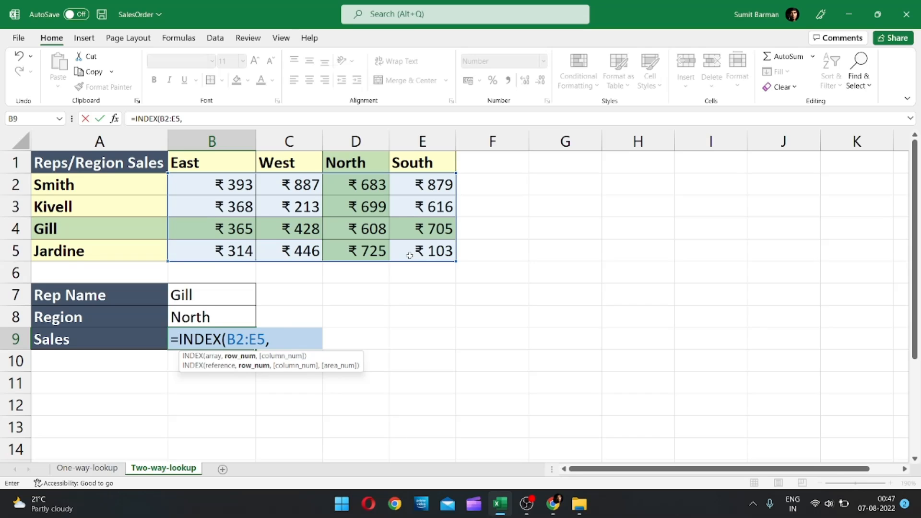
{"action": "type", "text": "matc"}
Add MATCH(B7,A2:A5,0) as the INDEX row number to find the rep's row with an exact match.
{"action": "key", "text": "Tab"}
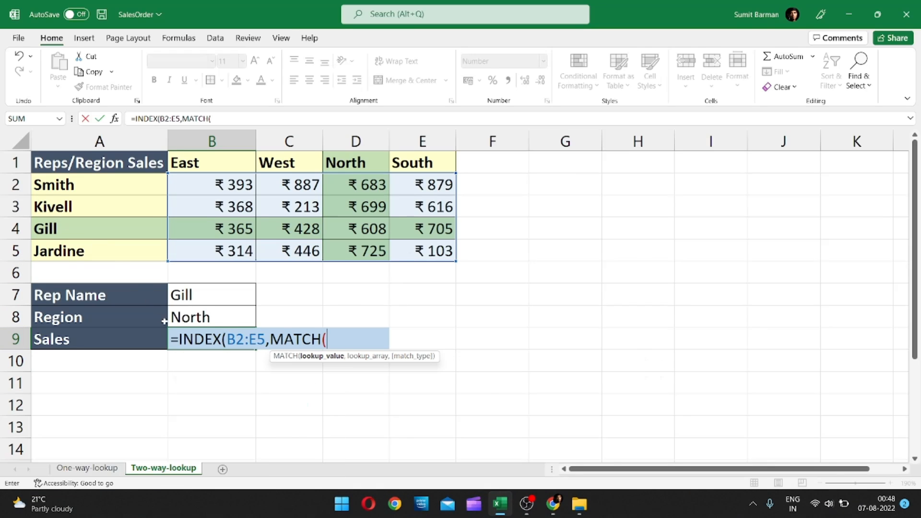
{"action": "left_click", "coordinate": [195, 295]}
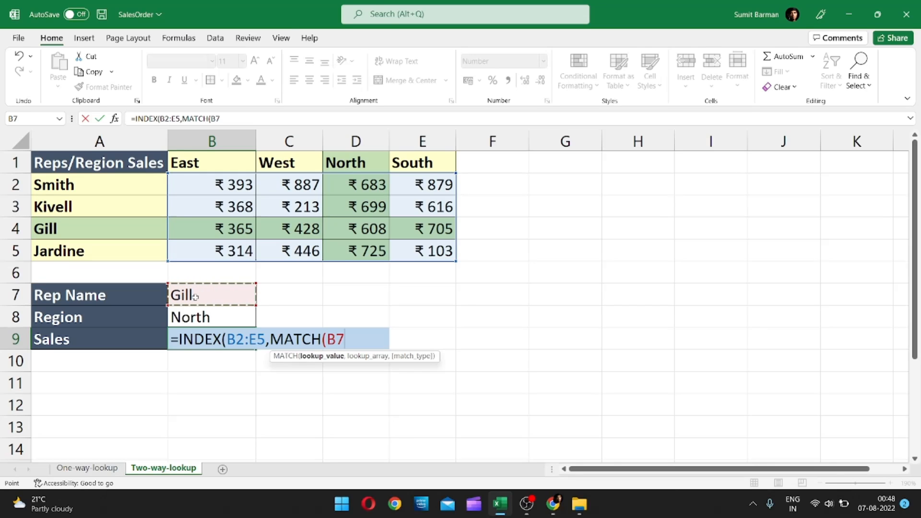
{"action": "type", "text": ","}
{"action": "left_click_drag", "start_coordinate": [132, 186], "coordinate": [135, 245]}
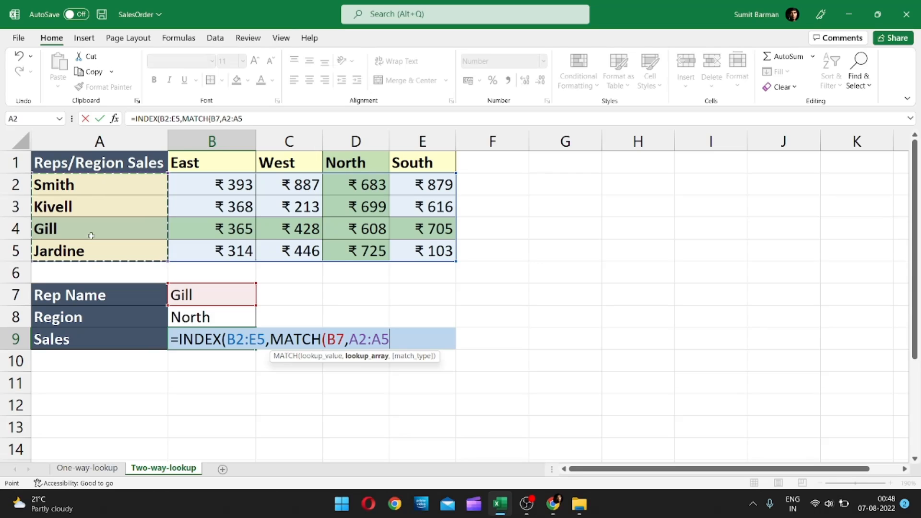
{"action": "type", "text": ","}
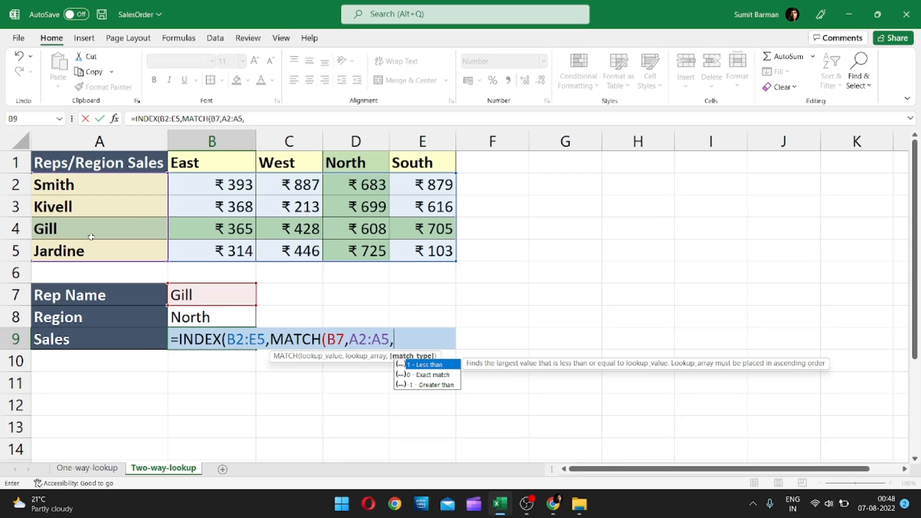
{"action": "key", "text": "Down"}
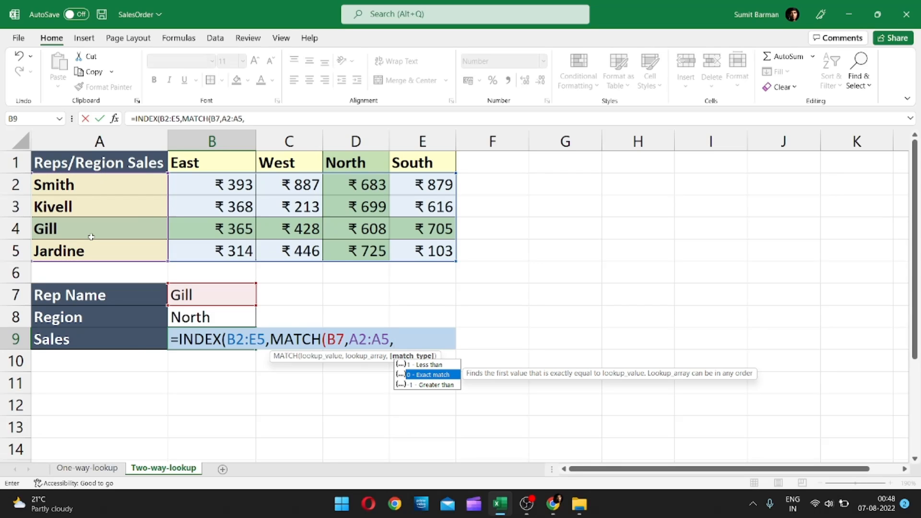
{"action": "key", "text": "Tab"}
{"action": "type", "text": ")"}
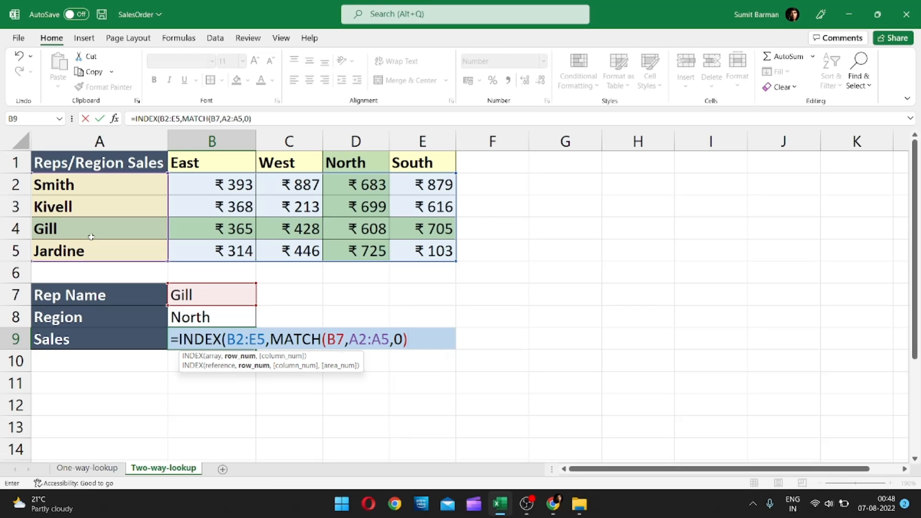
{"action": "type", "text": ","}
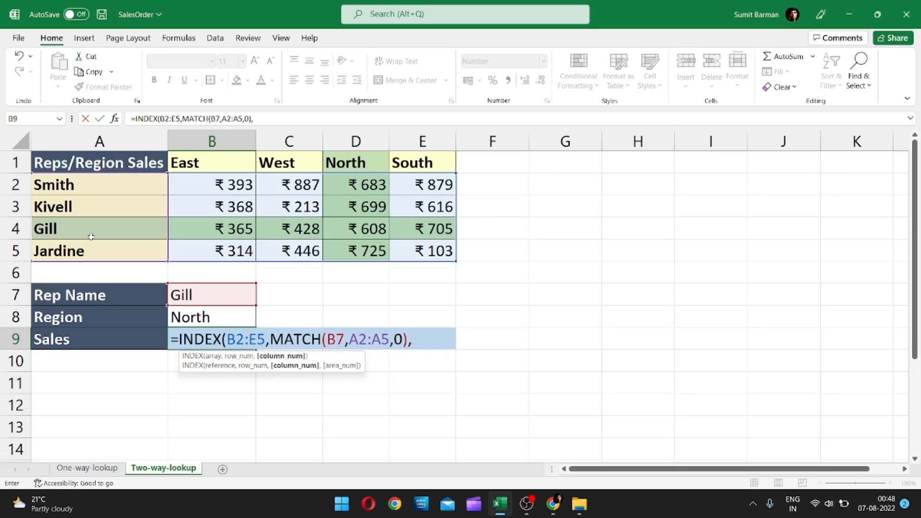
{"action": "left_click", "coordinate": [184, 315]}
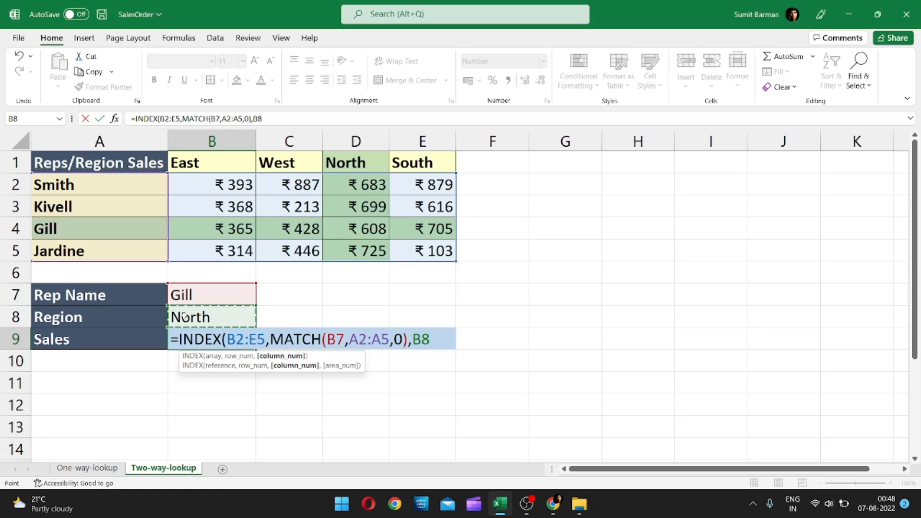
{"action": "key", "text": "BackSpace"}
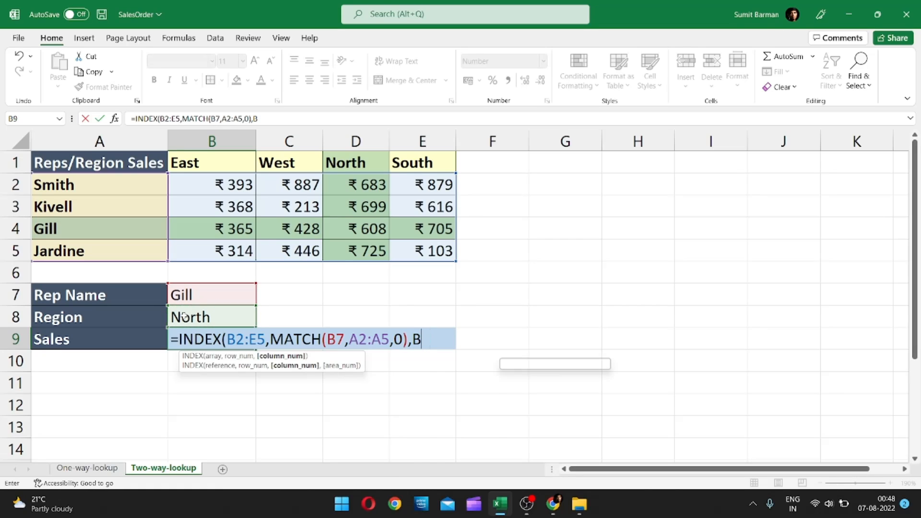
{"action": "type", "text": "ma"}
{"action": "key", "text": "BackSpace"}
{"action": "key", "text": "BackSpace"}
{"action": "key", "text": "BackSpace"}
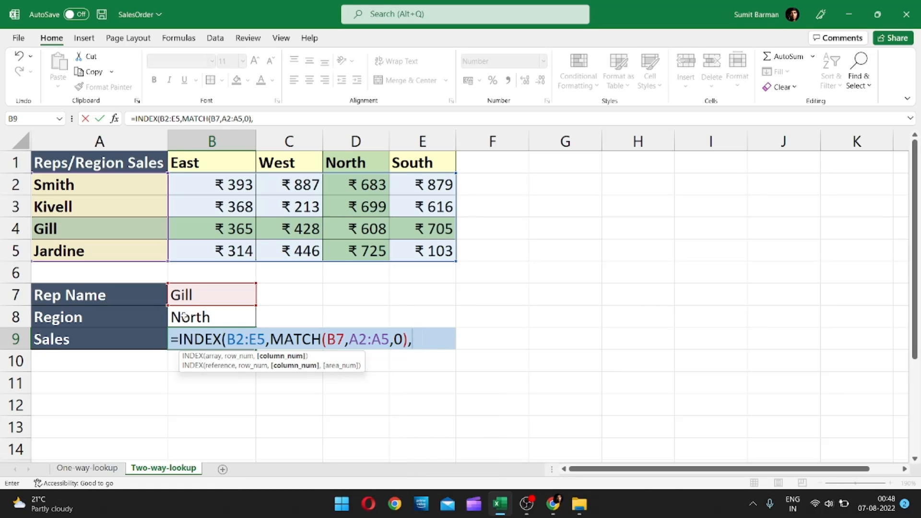
Add MATCH(B8,B1:E1,0) as the INDEX column number to find the region's column with an exact match, and complete the formula in B9.
{"action": "type", "text": "mat"}
{"action": "key", "text": "Tab"}
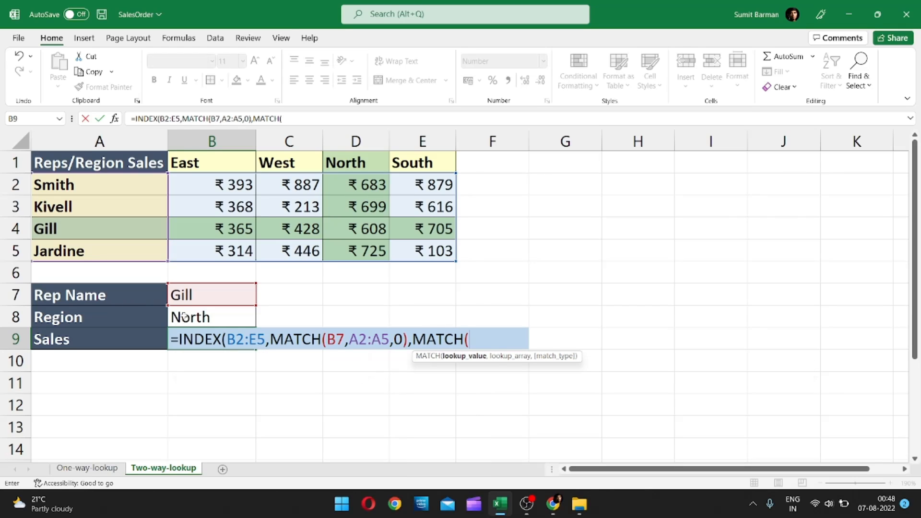
{"action": "left_click", "coordinate": [198, 316]}
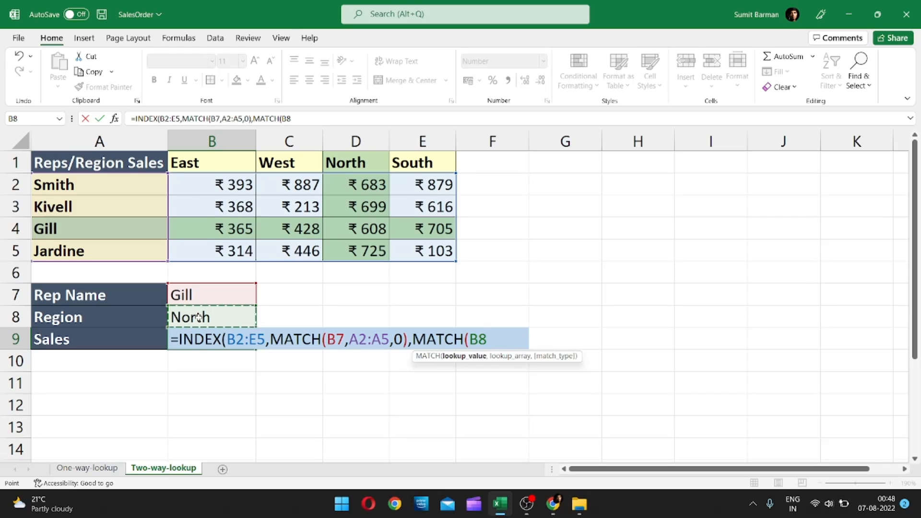
{"action": "type", "text": ","}
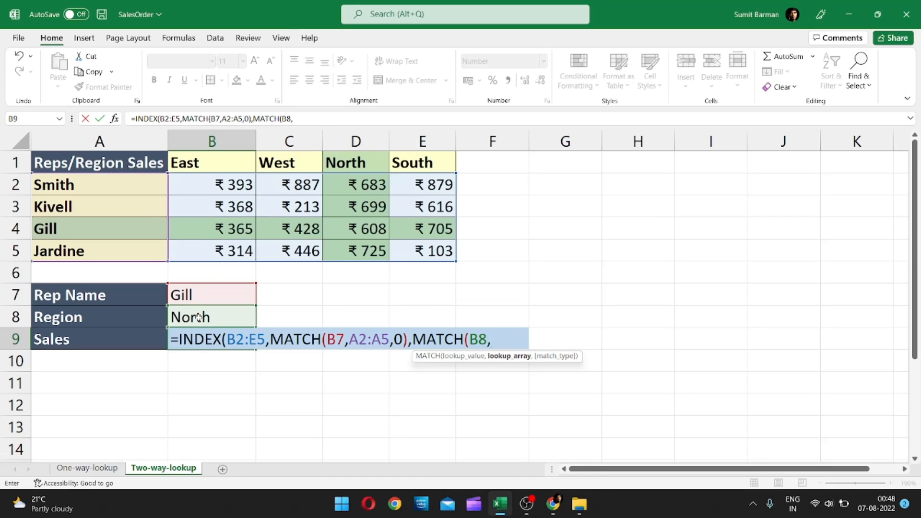
{"action": "left_click_drag", "start_coordinate": [225, 164], "coordinate": [413, 162]}
{"action": "type", "text": ","}
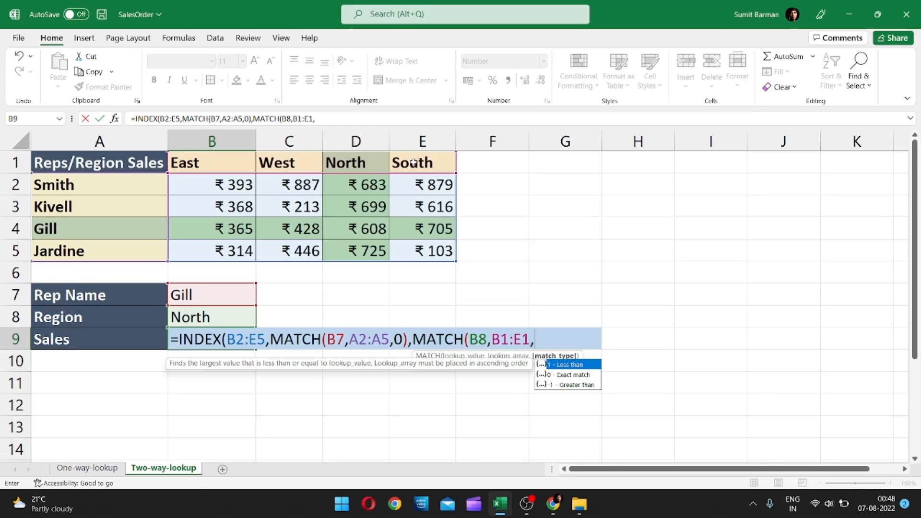
{"action": "left_click", "coordinate": [570, 377]}
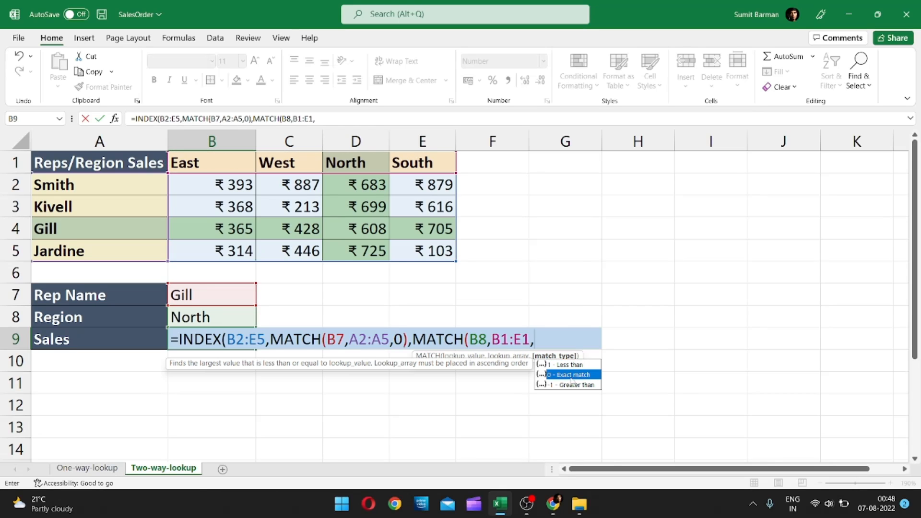
{"action": "double_click", "coordinate": [571, 377]}
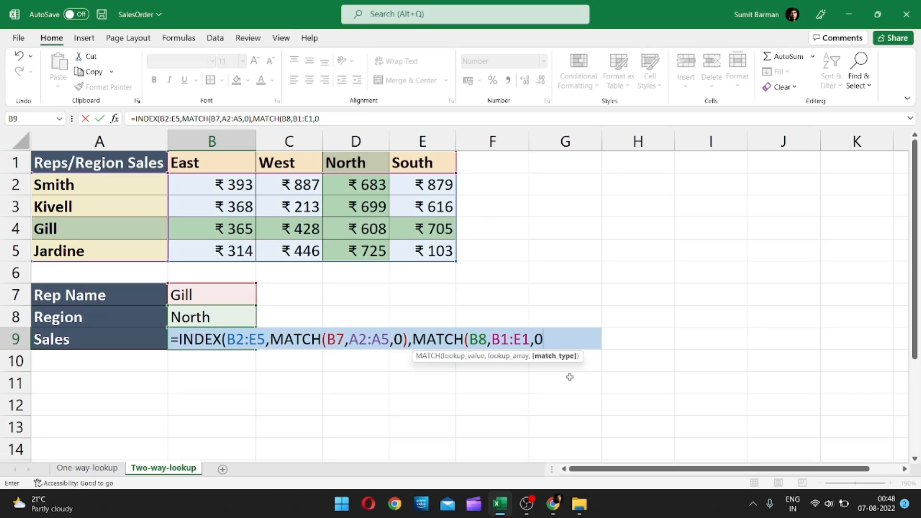
{"action": "type", "text": ")"}
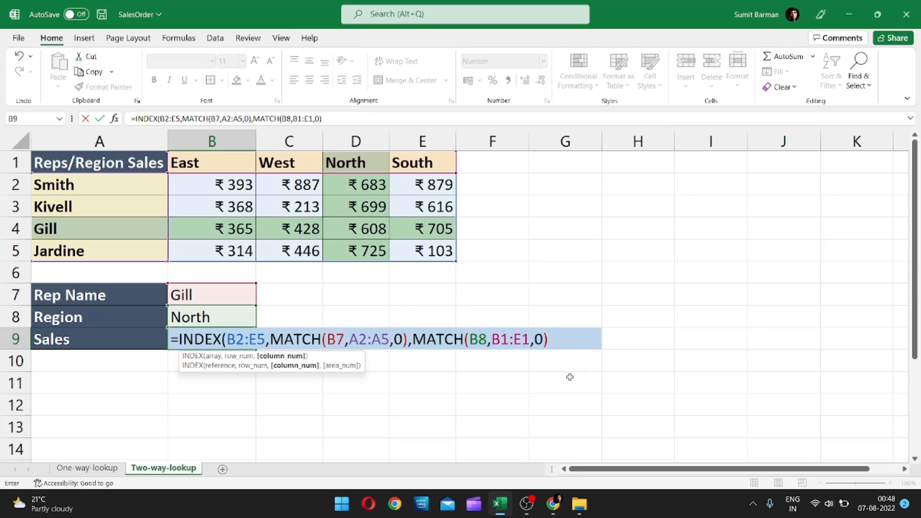
{"action": "type", "text": ")"}
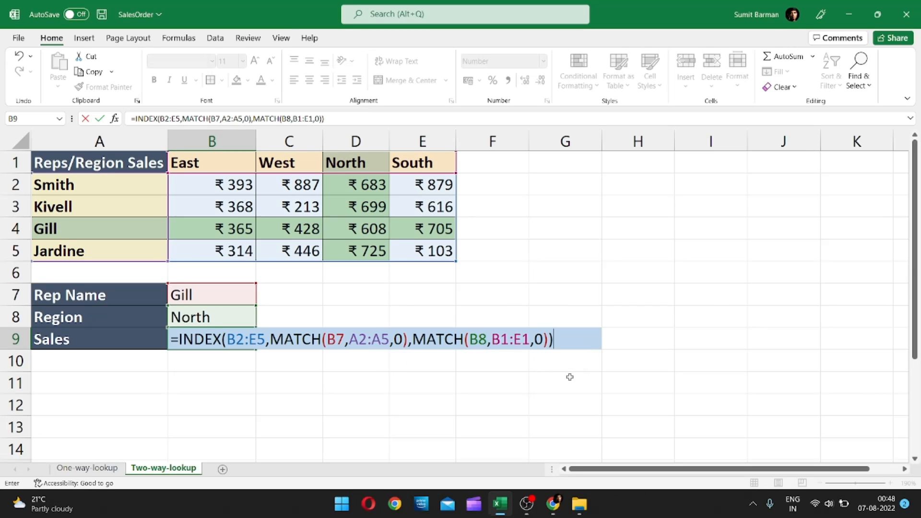
{"action": "key", "text": "Return"}
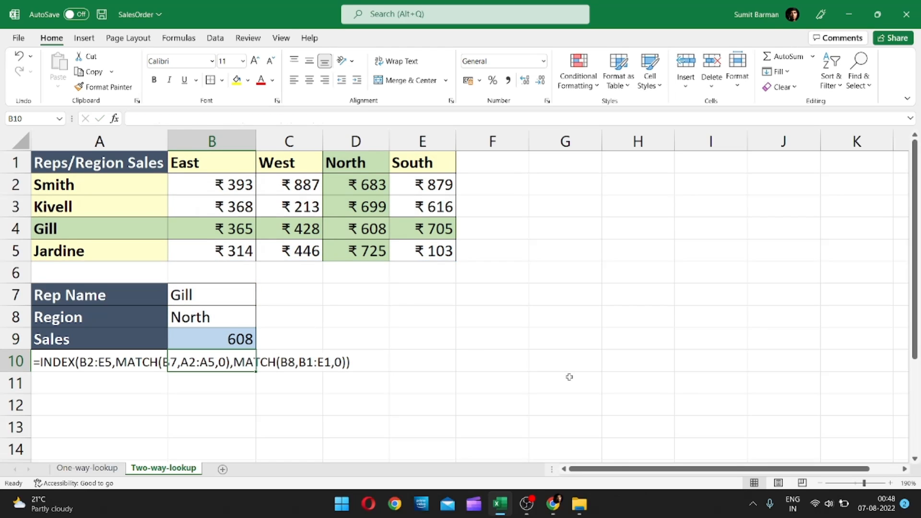
Choose the rep from table row 3 as the Rep Name in B7 and check the Sales result in B9 against the North column.
{"action": "left_click", "coordinate": [194, 334]}
{"action": "left_click", "coordinate": [240, 301]}
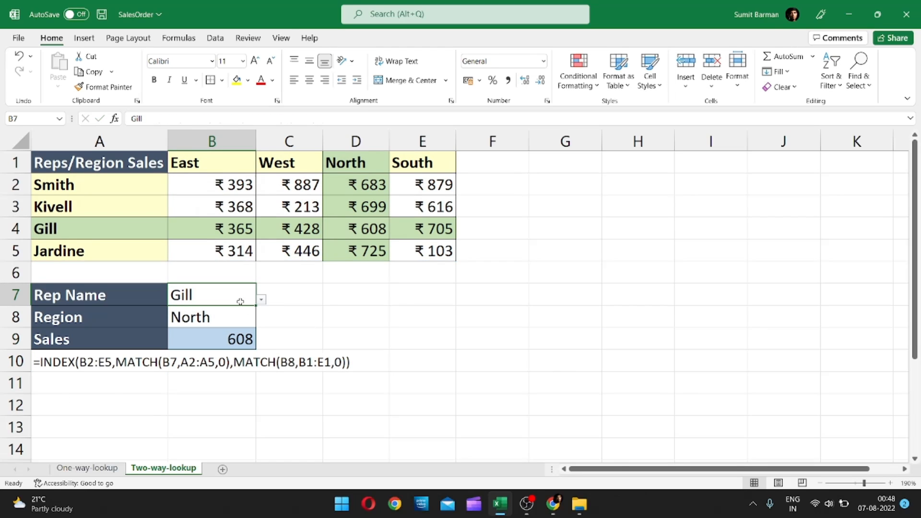
{"action": "left_click", "coordinate": [261, 299]}
{"action": "left_click", "coordinate": [238, 329]}
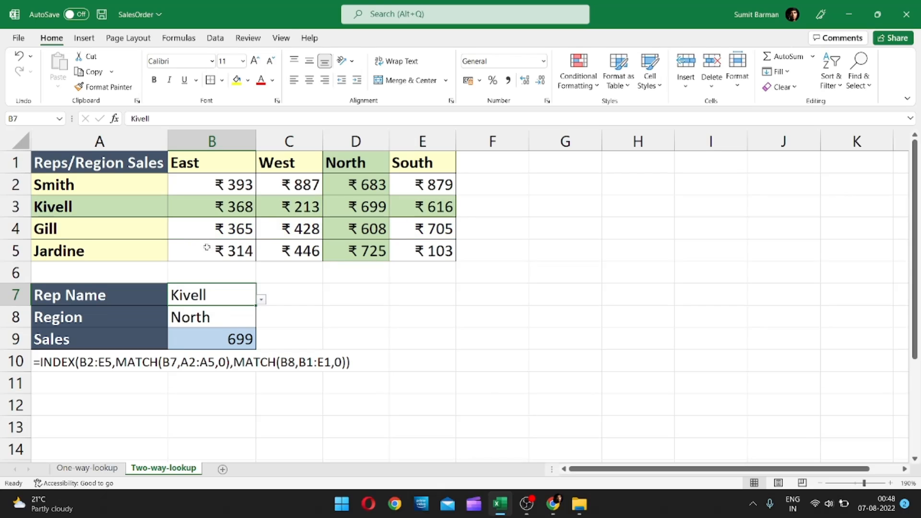
{"action": "left_click_drag", "start_coordinate": [106, 211], "coordinate": [417, 214]}
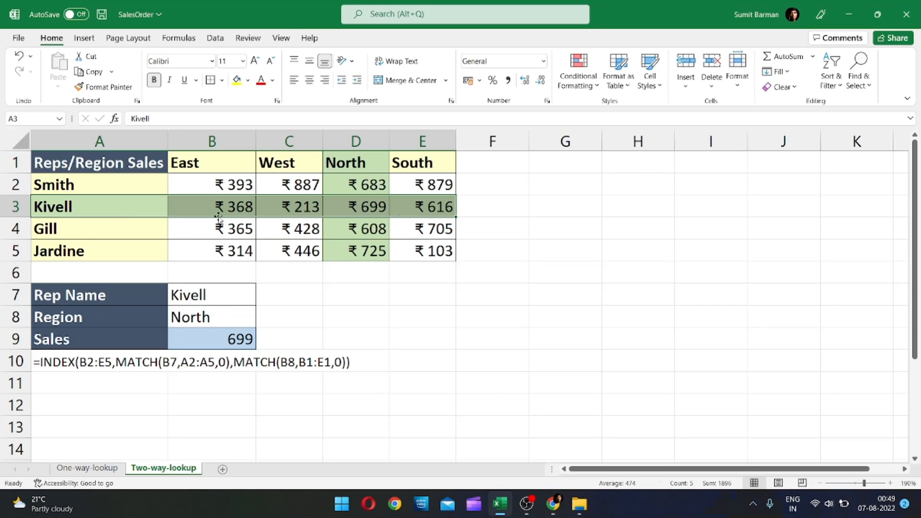
{"action": "left_click", "coordinate": [355, 142]}
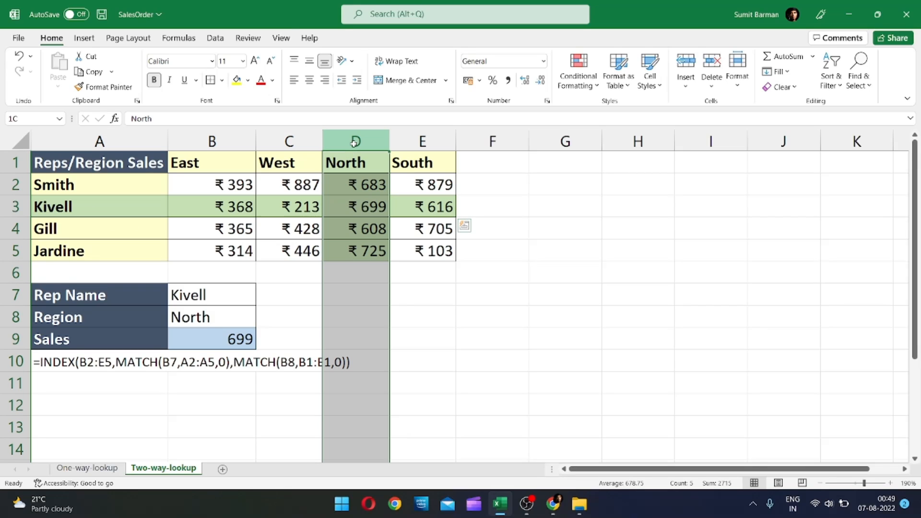
{"action": "left_click", "coordinate": [357, 211]}
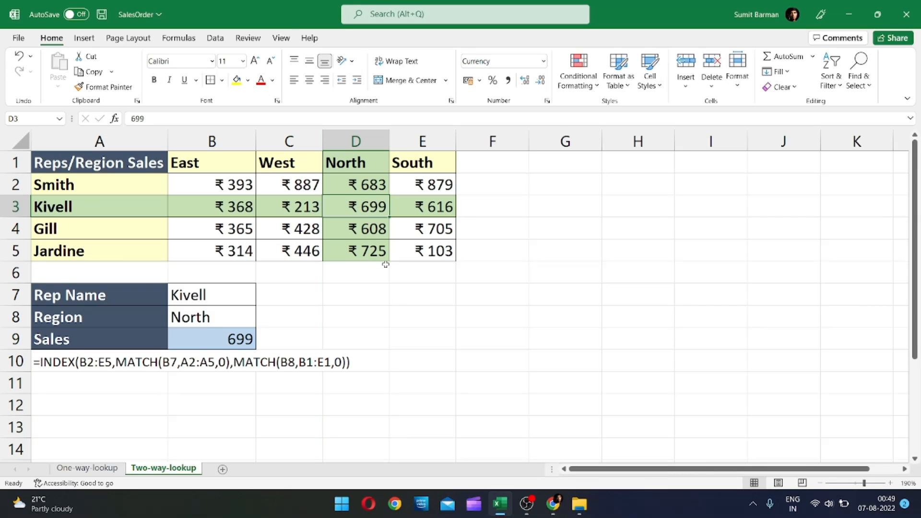
{"action": "left_click", "coordinate": [229, 332]}
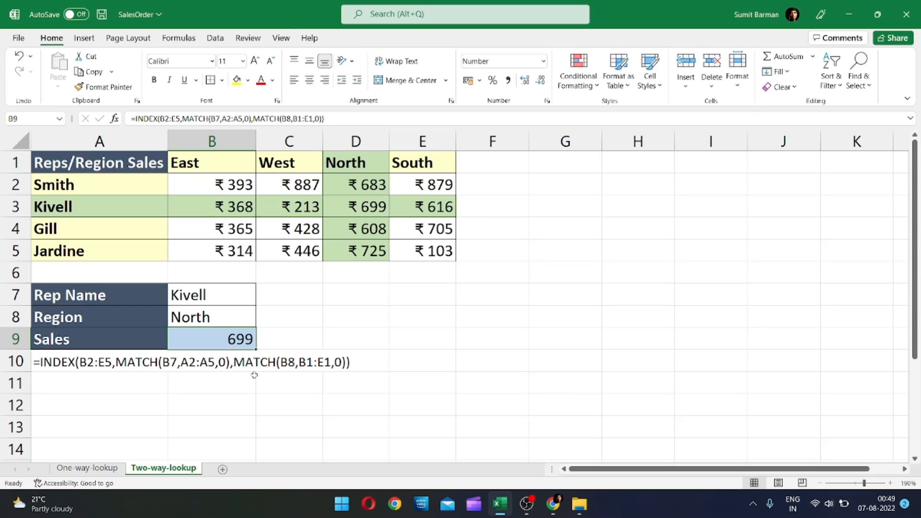